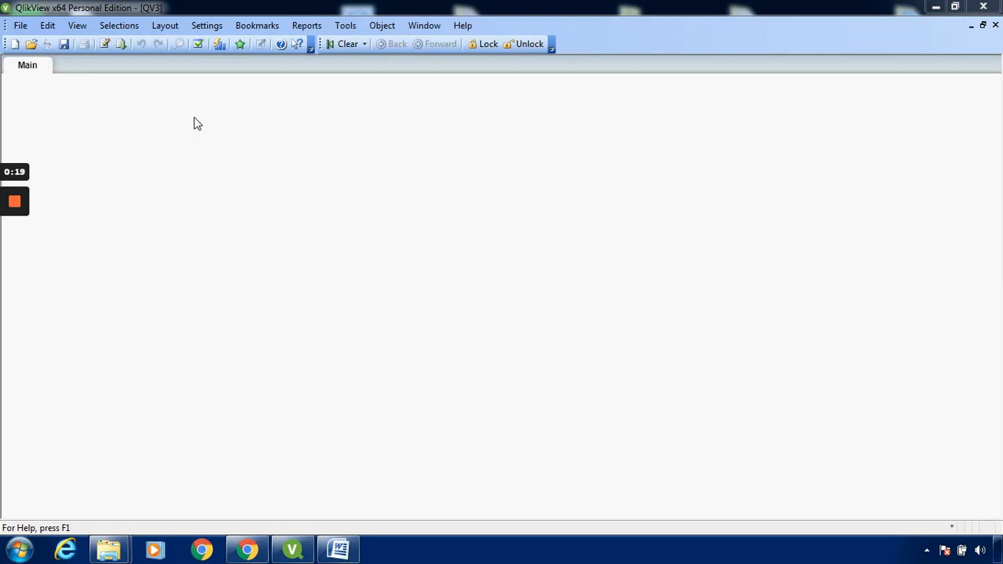
# Open the load script for editing and choose the Coffee chain sales Excel workbook as a table file source.
pyautogui.click(21, 26)
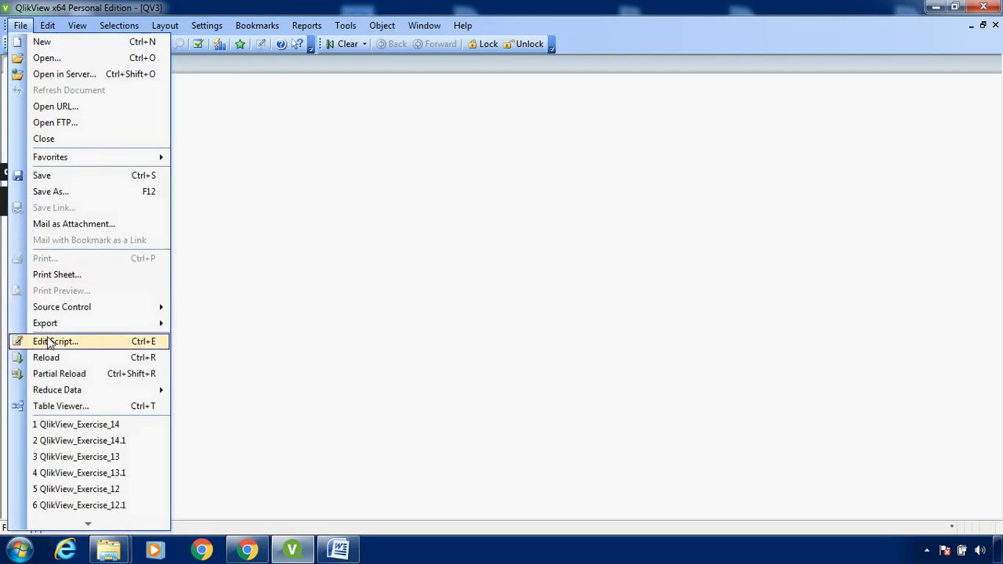
pyautogui.click(52, 343)
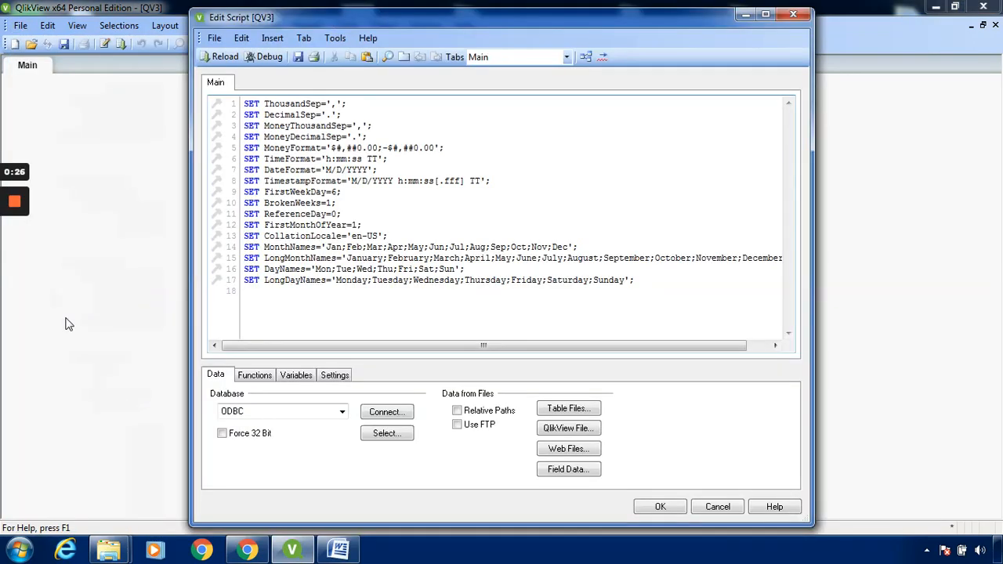
pyautogui.click(577, 412)
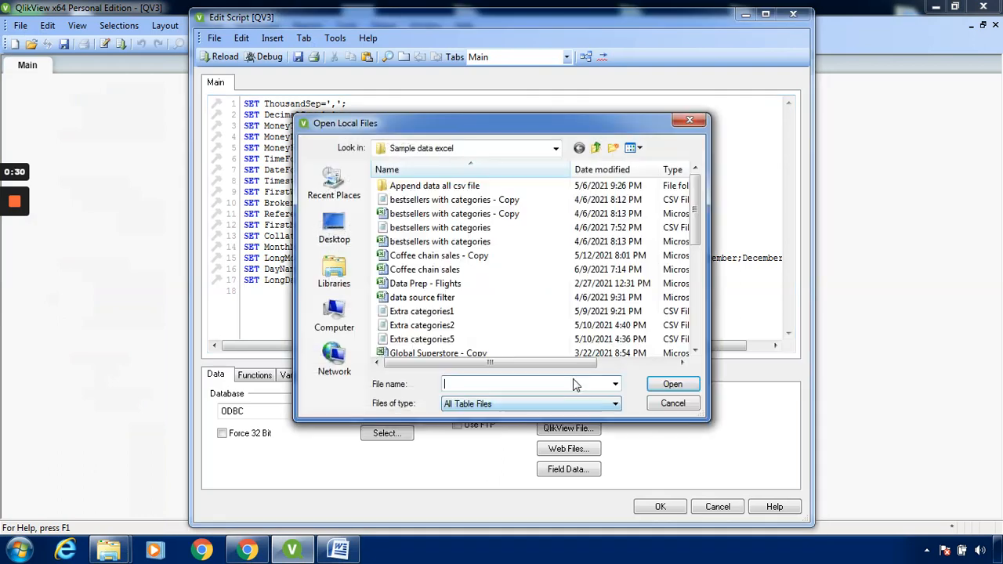
pyautogui.scroll(-4, 697, 317)
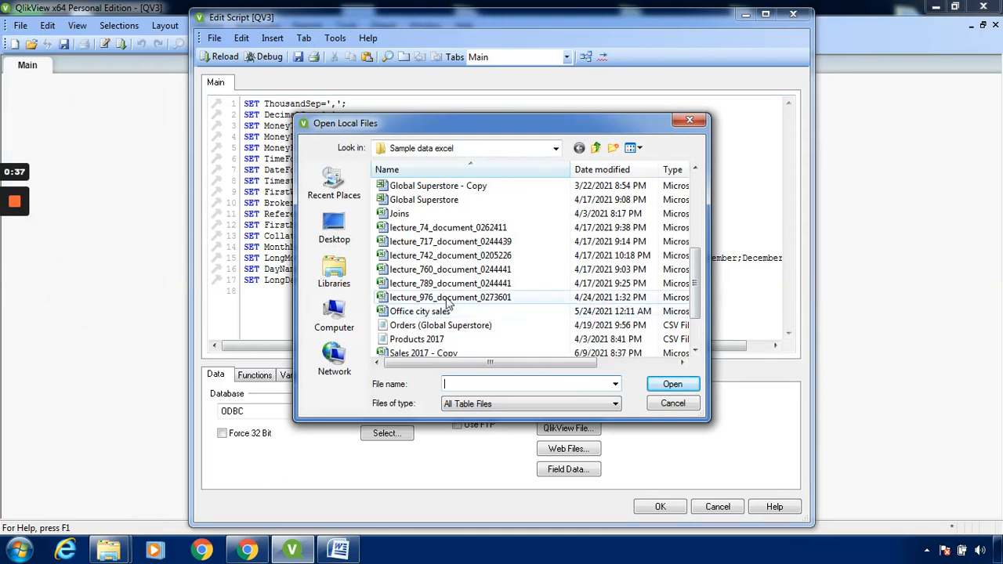
pyautogui.click(696, 199)
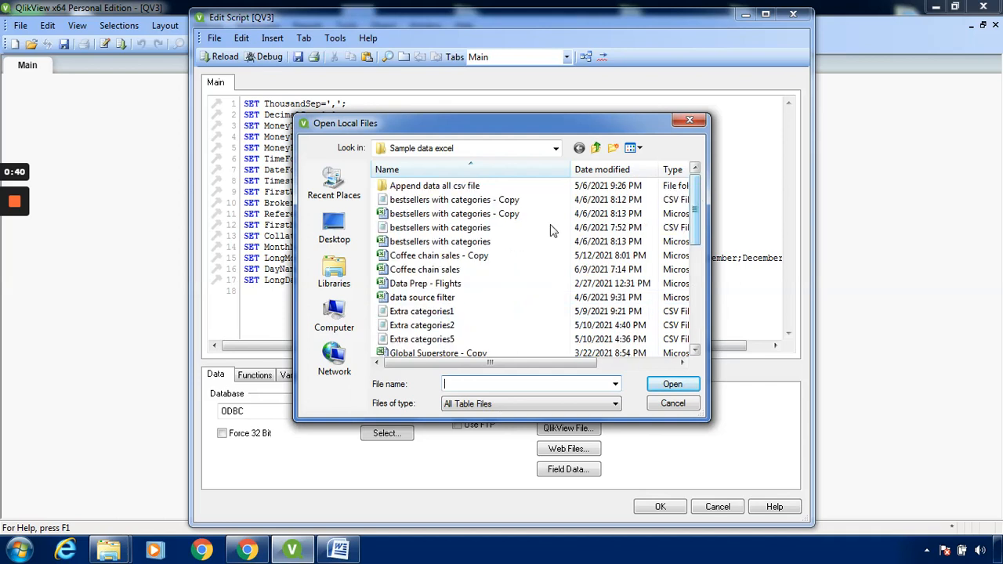
pyautogui.click(454, 274)
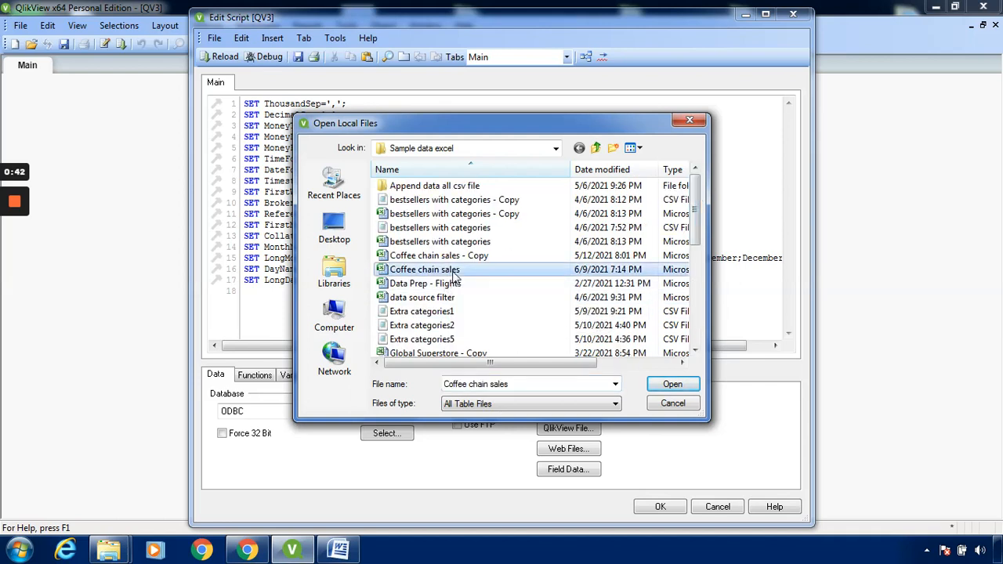
pyautogui.click(673, 384)
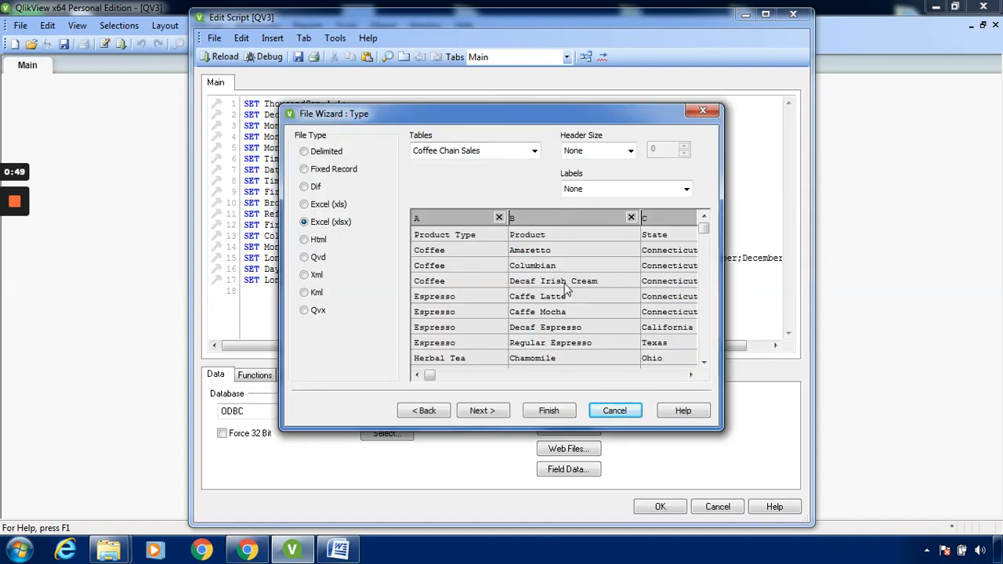
# Complete the file wizard with its default settings and accept the generated load script for Coffee Chain Sales.
pyautogui.click(498, 413)
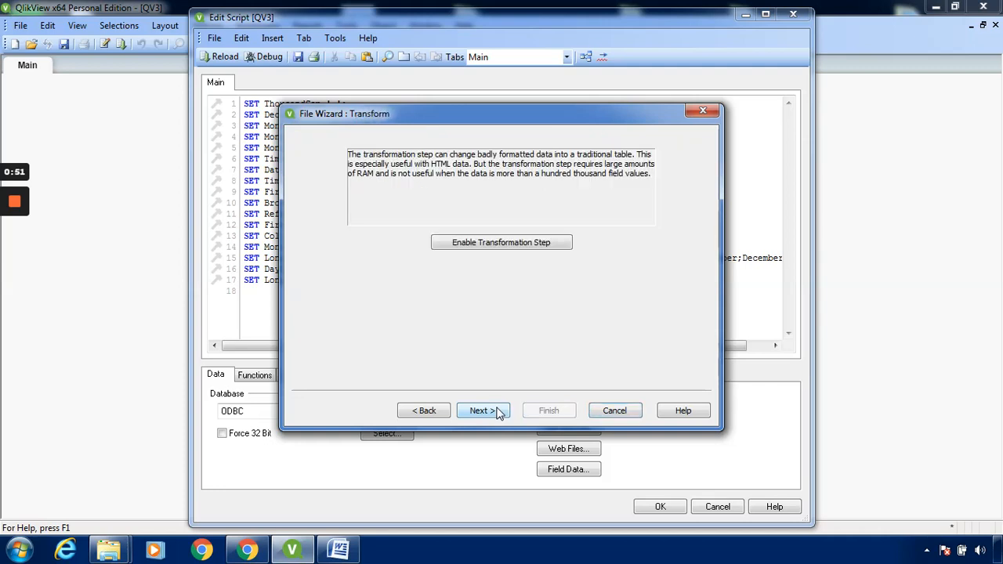
pyautogui.click(479, 412)
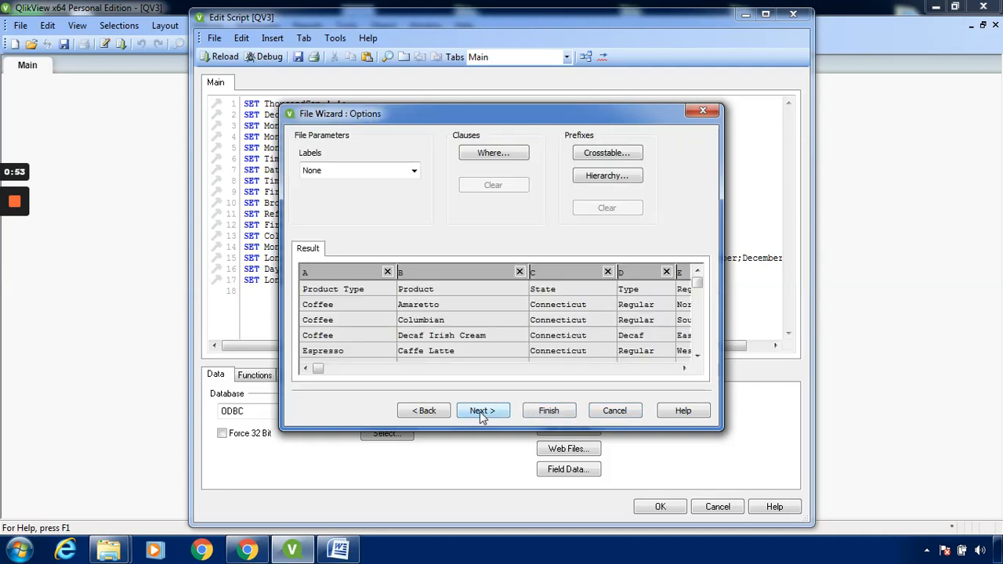
pyautogui.click(502, 416)
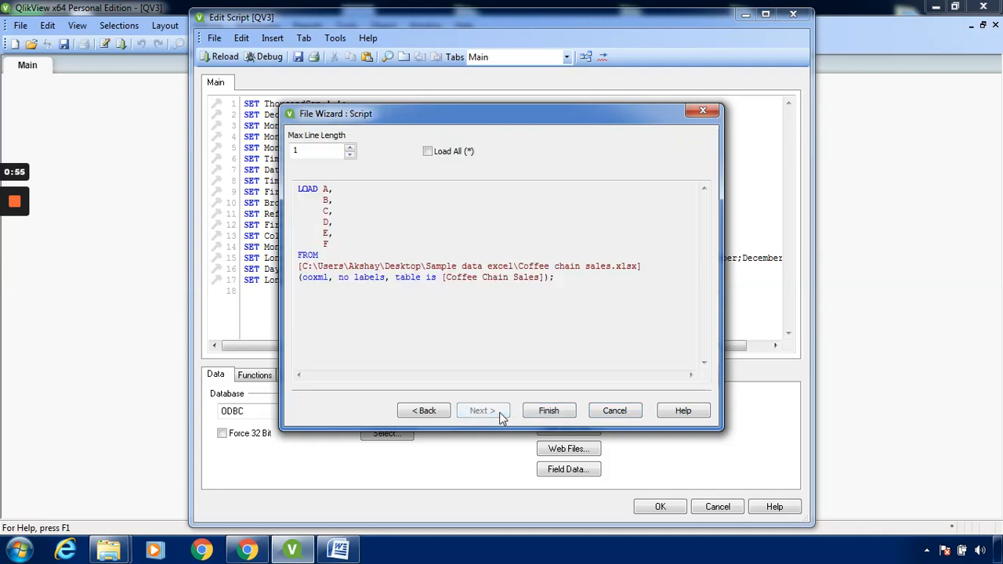
pyautogui.click(549, 411)
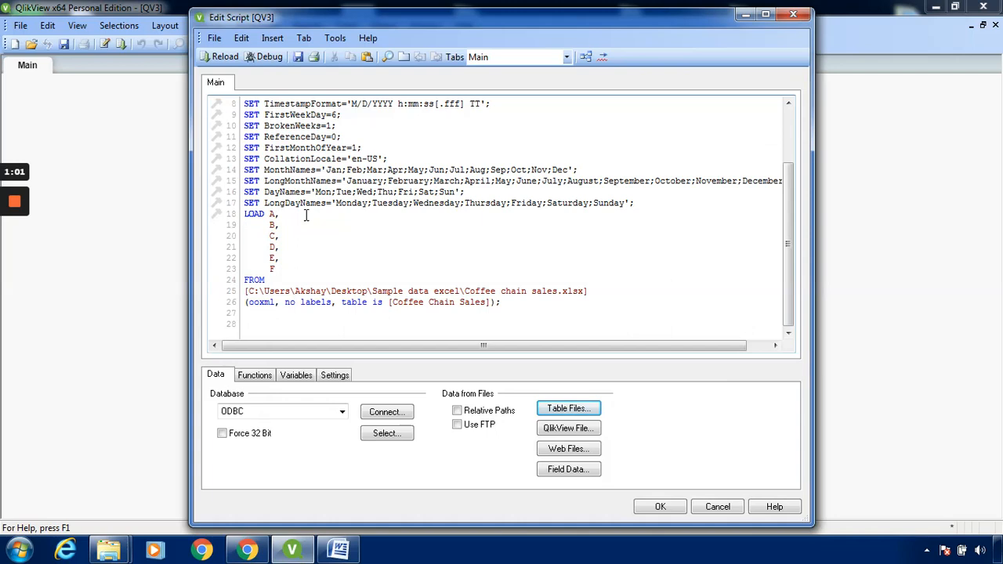
pyautogui.click(792, 109)
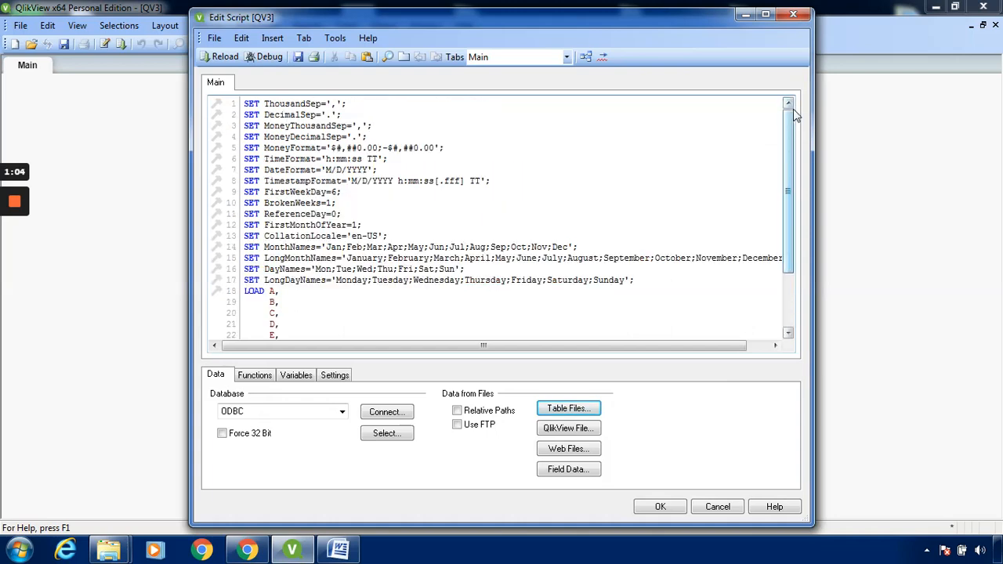
pyautogui.click(786, 292)
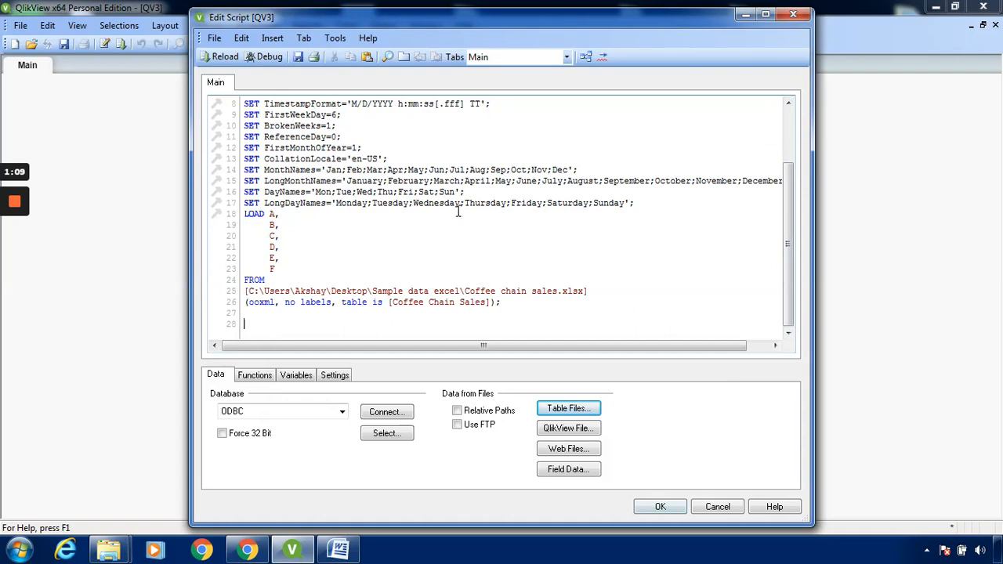
pyautogui.click(661, 507)
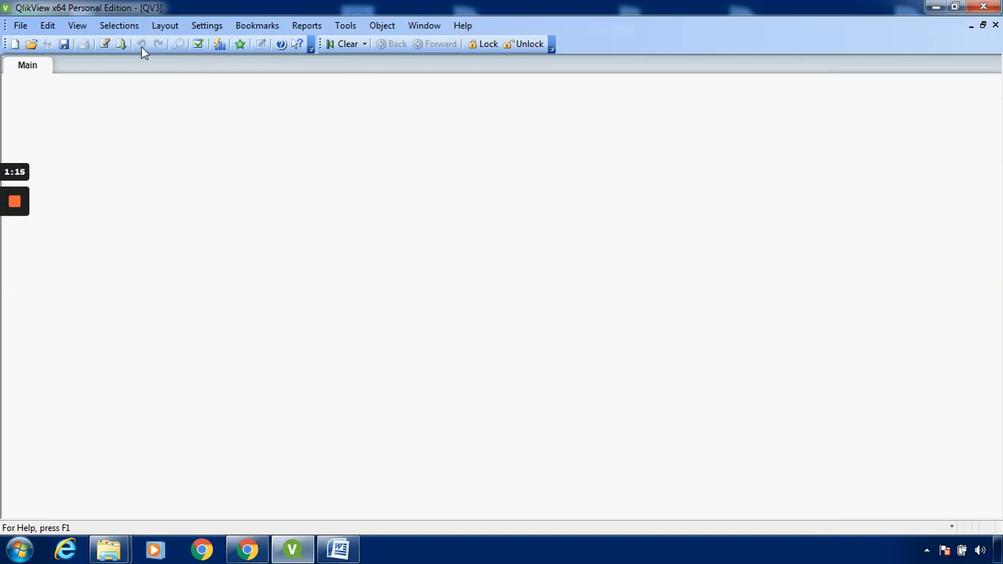
# Reload the data, saving the document as QlikView_Exercise_15.1 in the QlikView exercise folder.
pyautogui.click(121, 44)
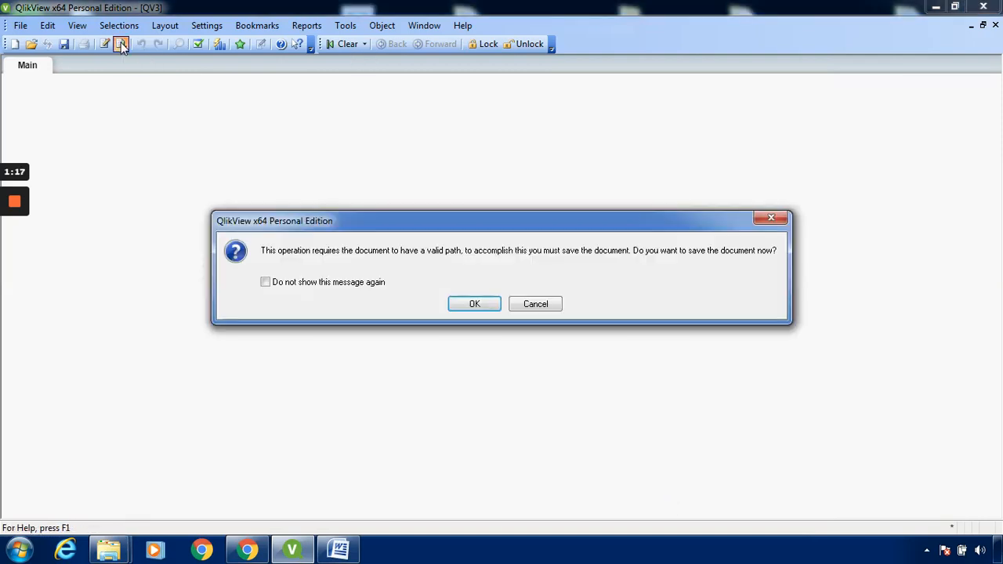
pyautogui.click(474, 304)
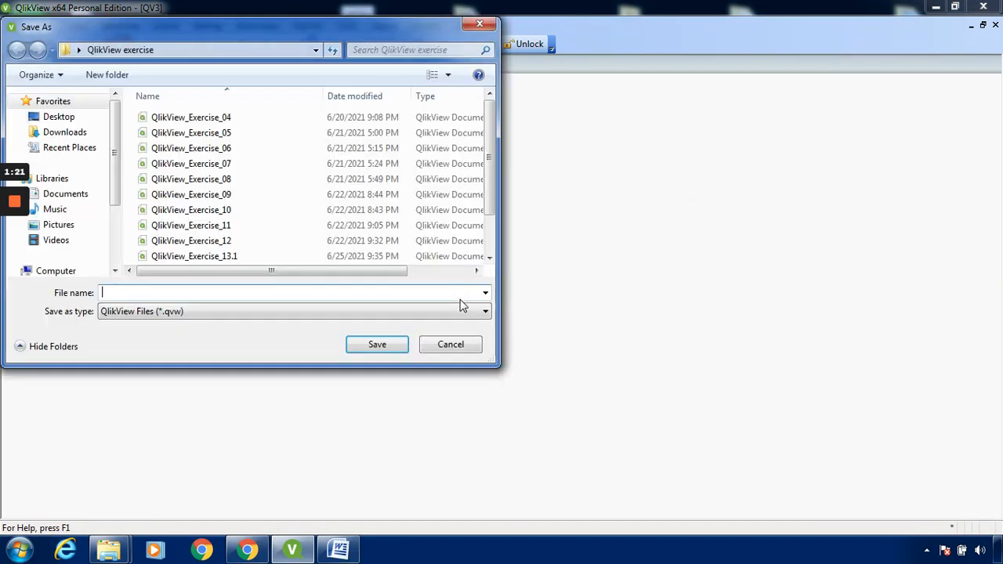
pyautogui.scroll(-1, 488, 253)
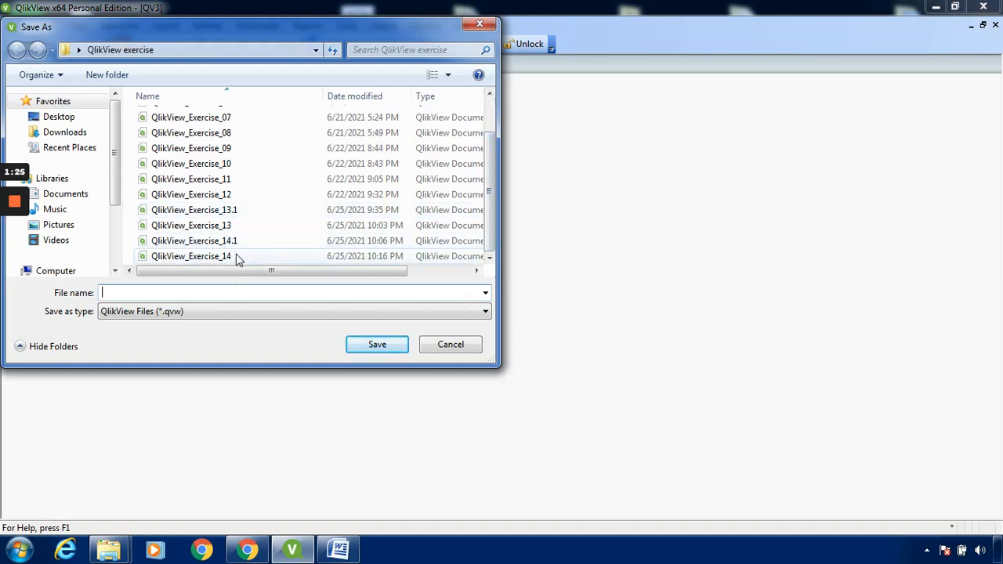
pyautogui.click(203, 241)
pyautogui.click(182, 291)
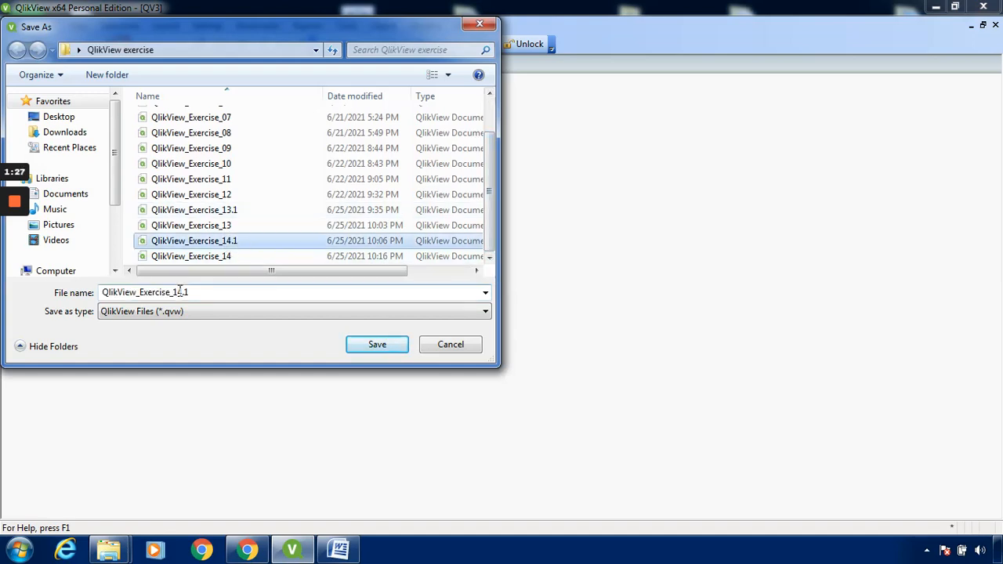
pyautogui.doubleClick(182, 292)
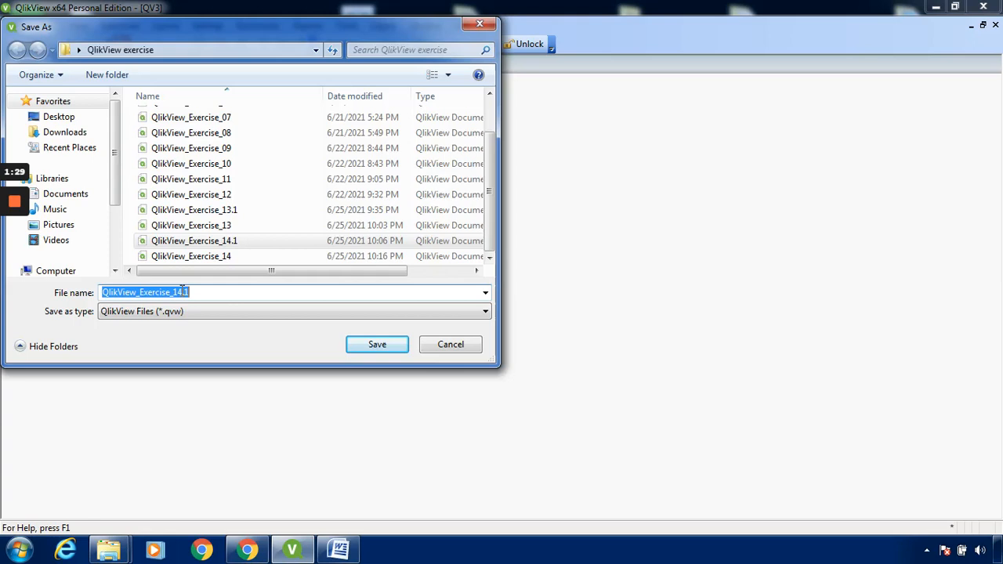
pyautogui.click(181, 292)
pyautogui.press('BackSpace')
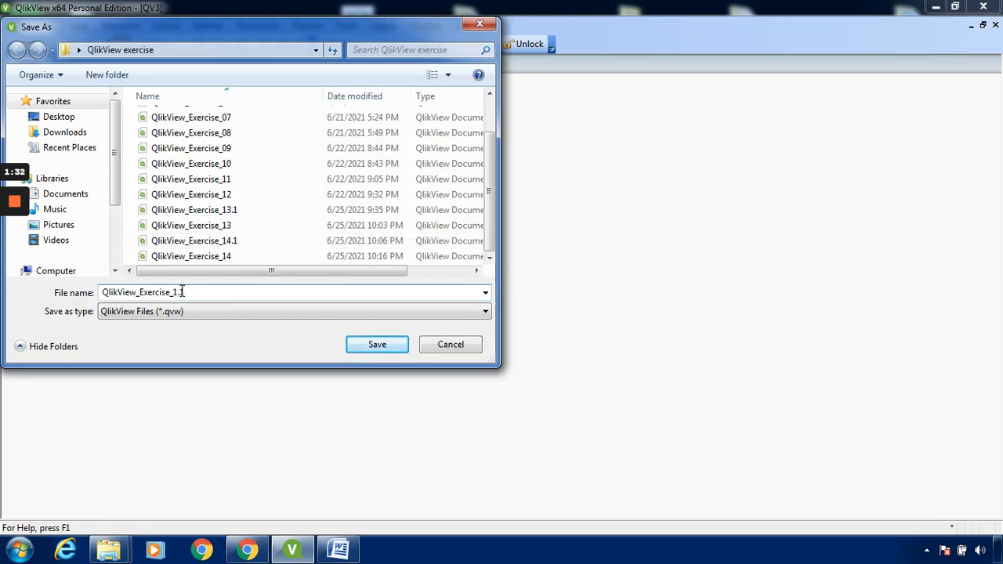
pyautogui.write('5.1')
pyautogui.click(376, 348)
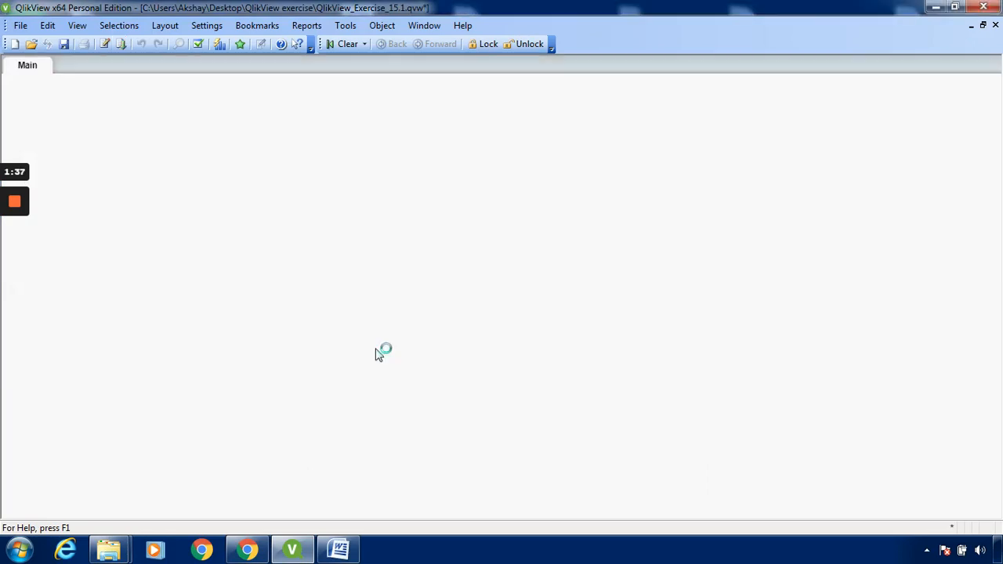
# Create a new bar chart on the Main sheet with the window title Coffee Sales.
pyautogui.rightClick(264, 212)
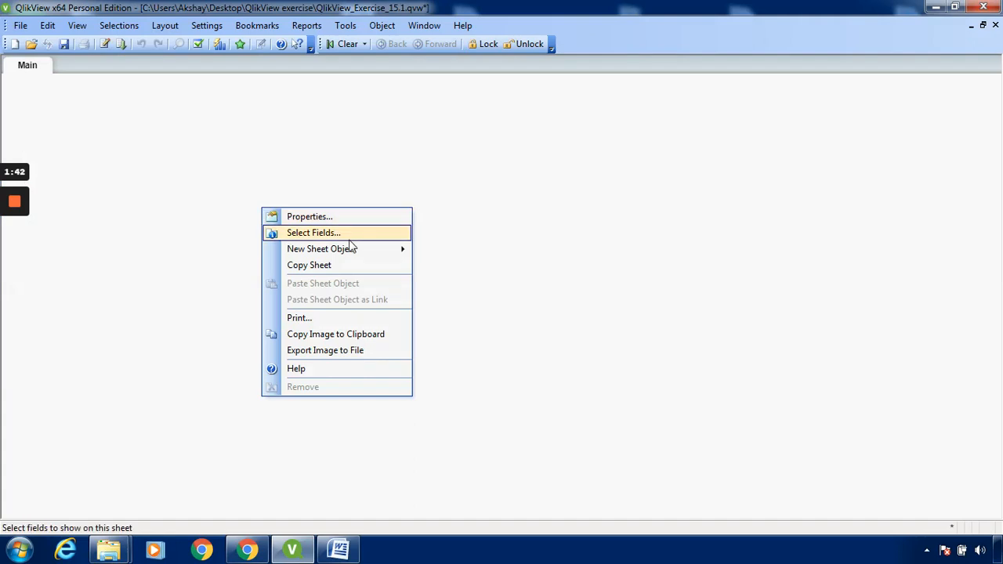
pyautogui.moveTo(352, 249)
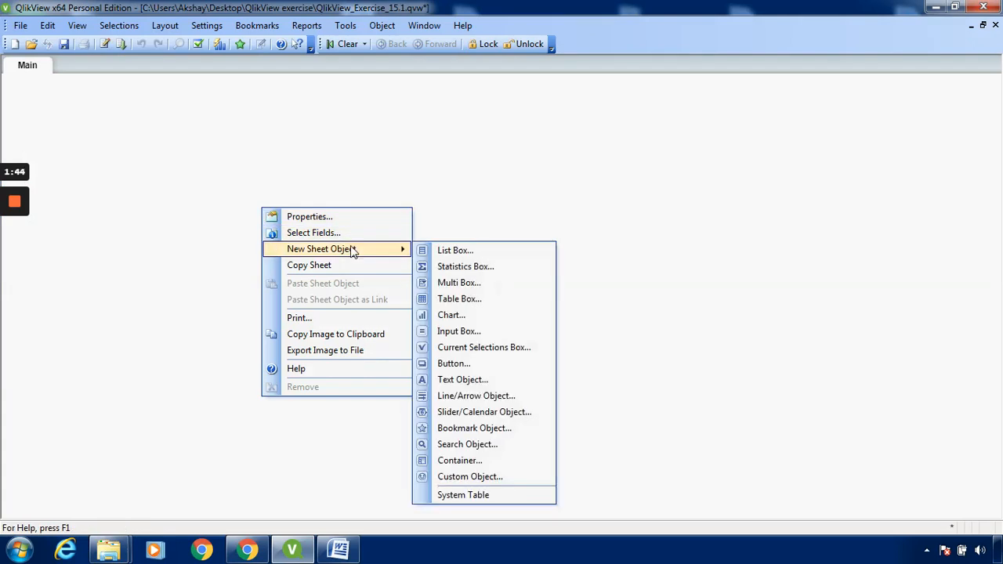
pyautogui.click(464, 316)
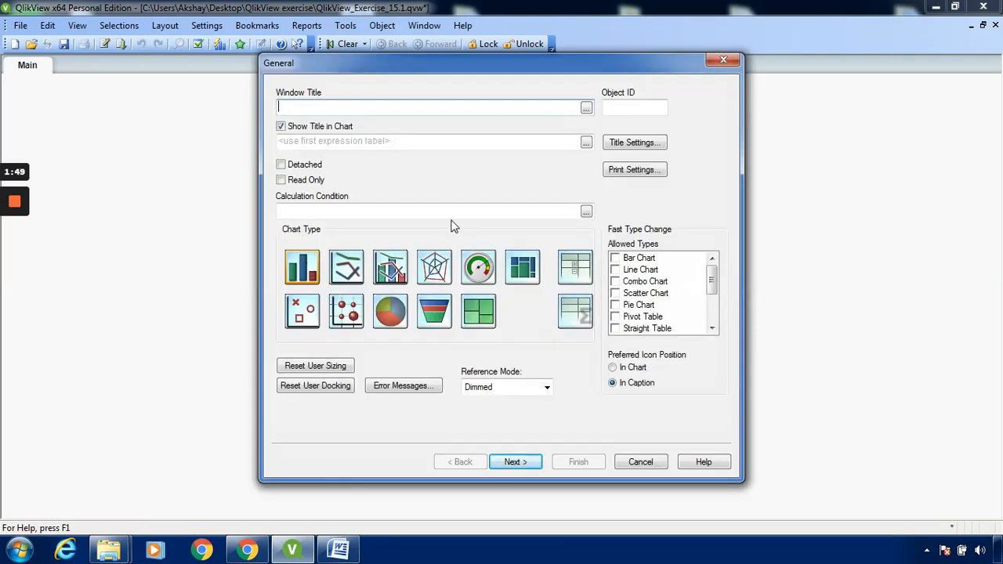
pyautogui.write('Coffee Sales')
pyautogui.click(513, 462)
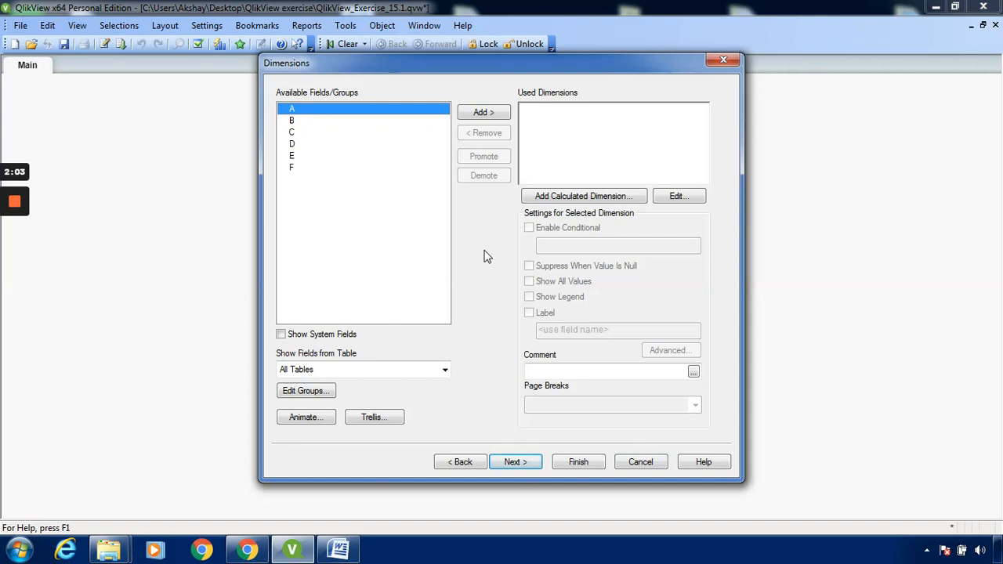
# Add field B as the chart's dimension and show the available fields from the Coffee Chain Sales table.
pyautogui.click(292, 124)
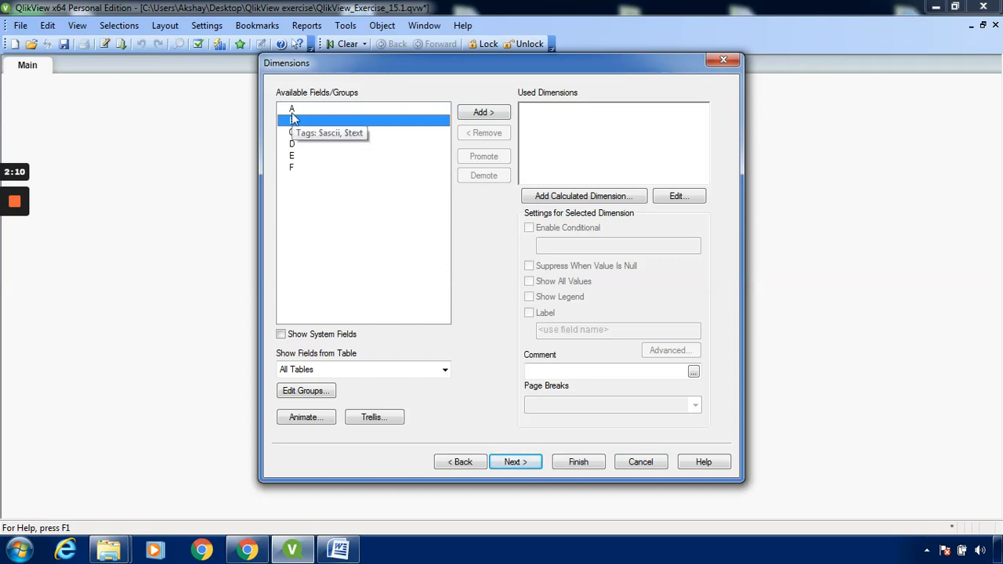
pyautogui.click(492, 116)
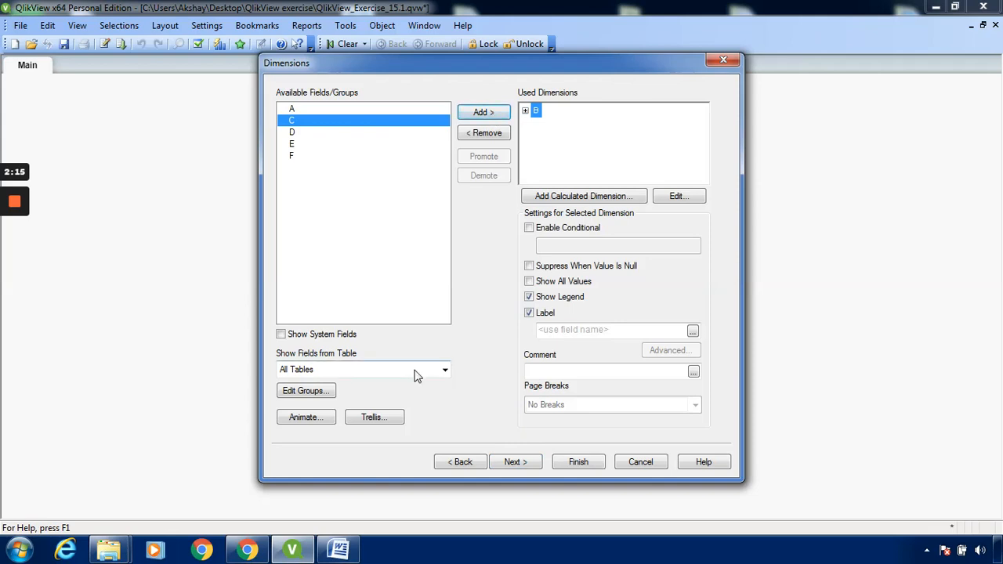
pyautogui.click(415, 370)
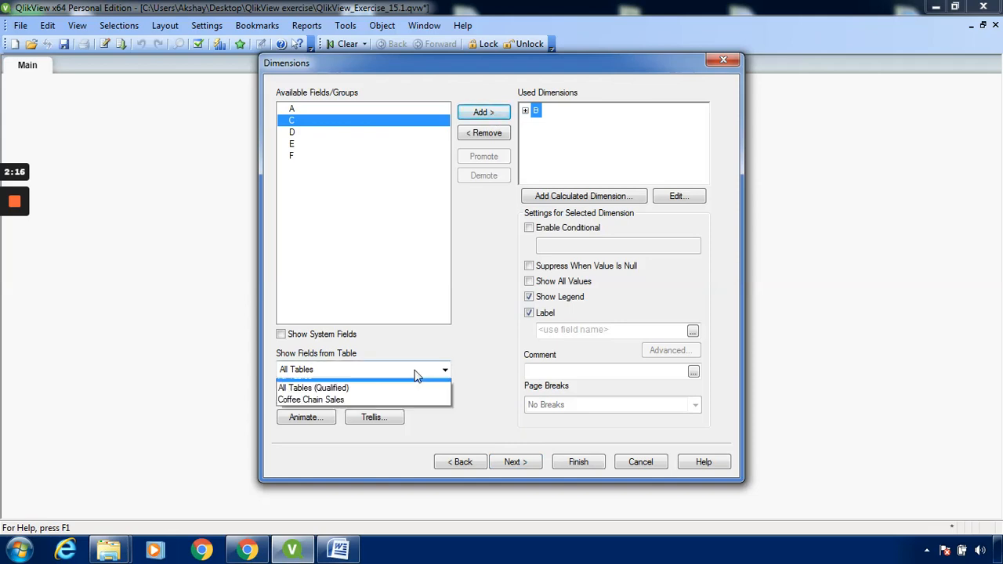
pyautogui.click(351, 408)
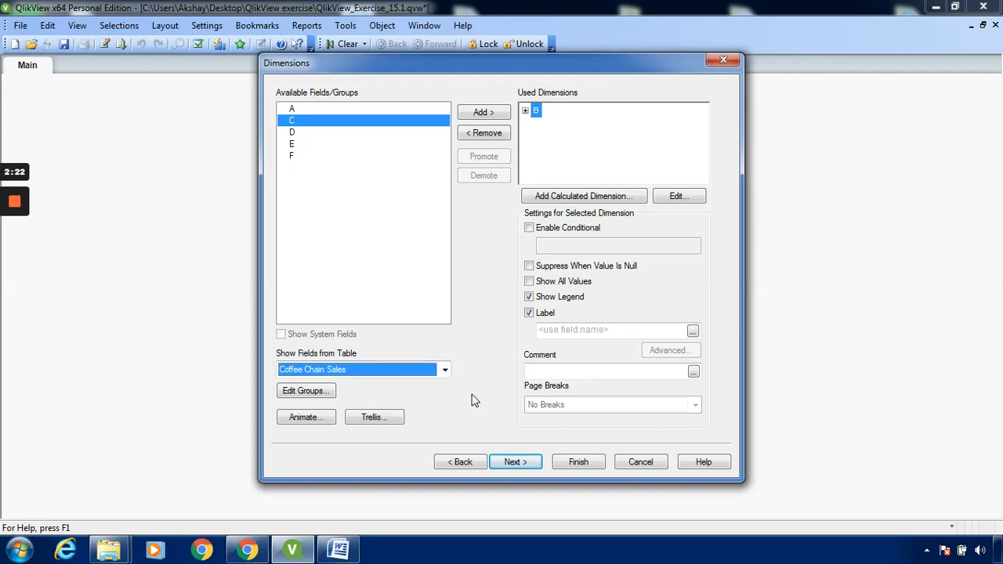
pyautogui.click(517, 462)
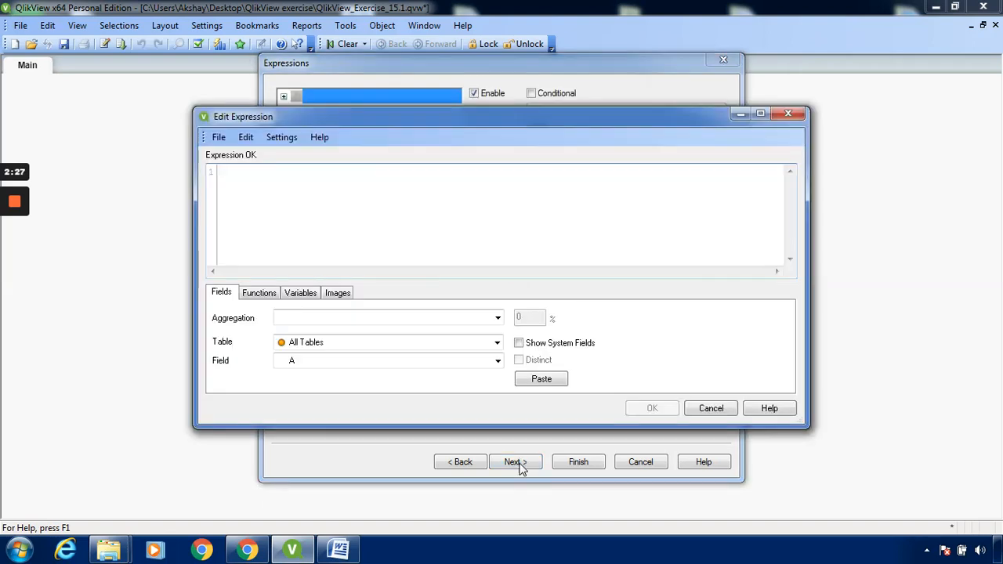
# Build the chart expression Sum (F) using the Sum aggregation on field F.
pyautogui.click(497, 318)
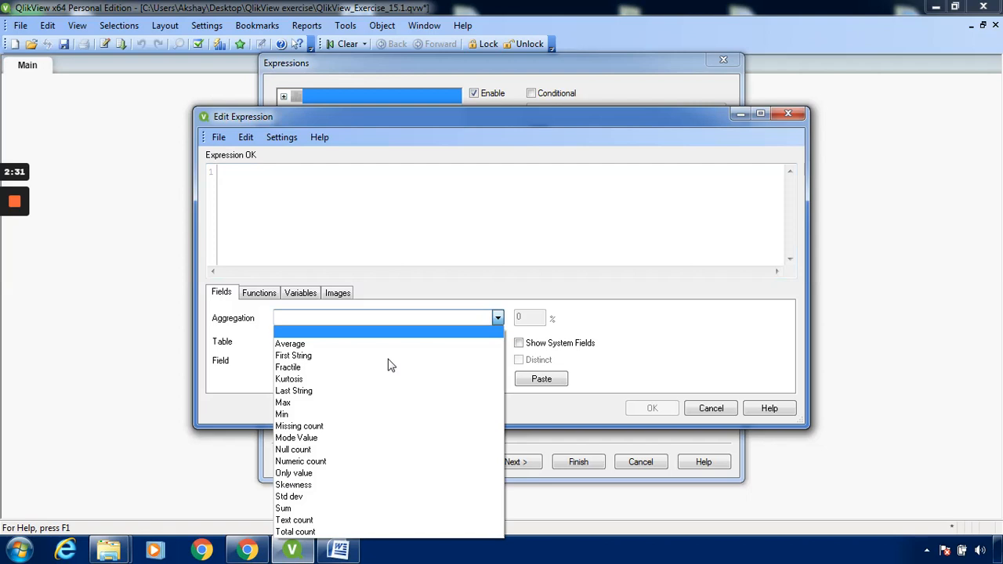
pyautogui.click(328, 508)
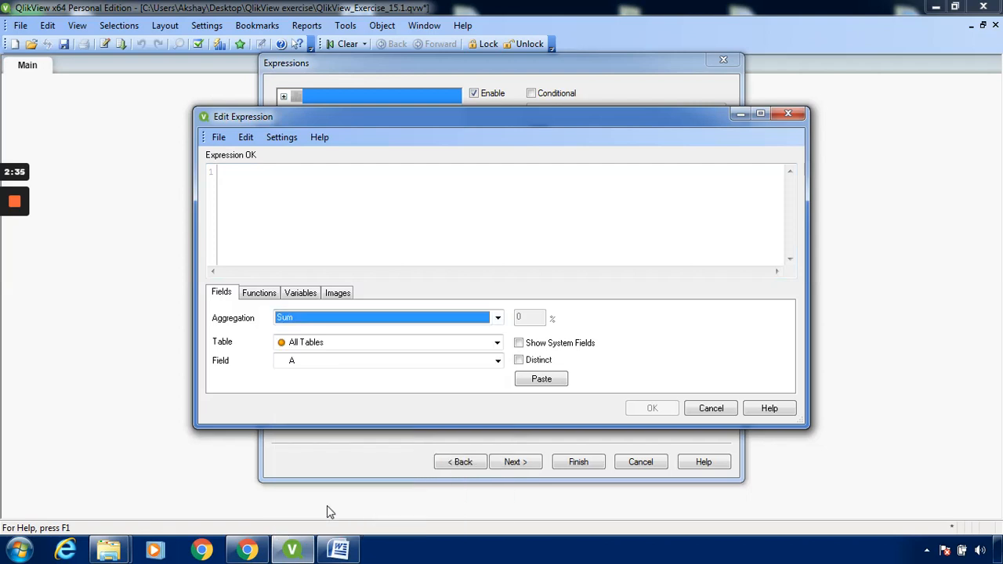
pyautogui.click(495, 362)
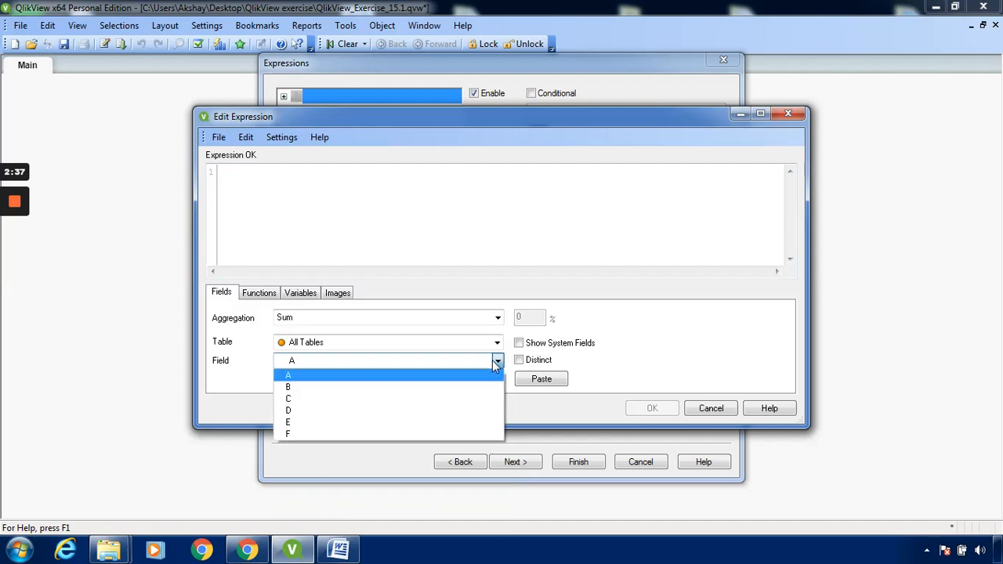
pyautogui.click(418, 435)
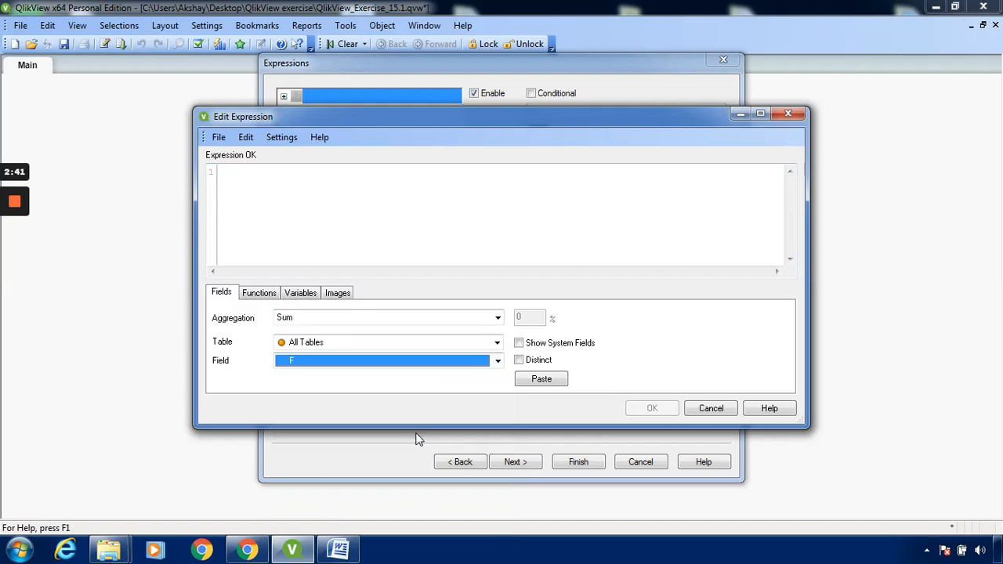
pyautogui.click(557, 379)
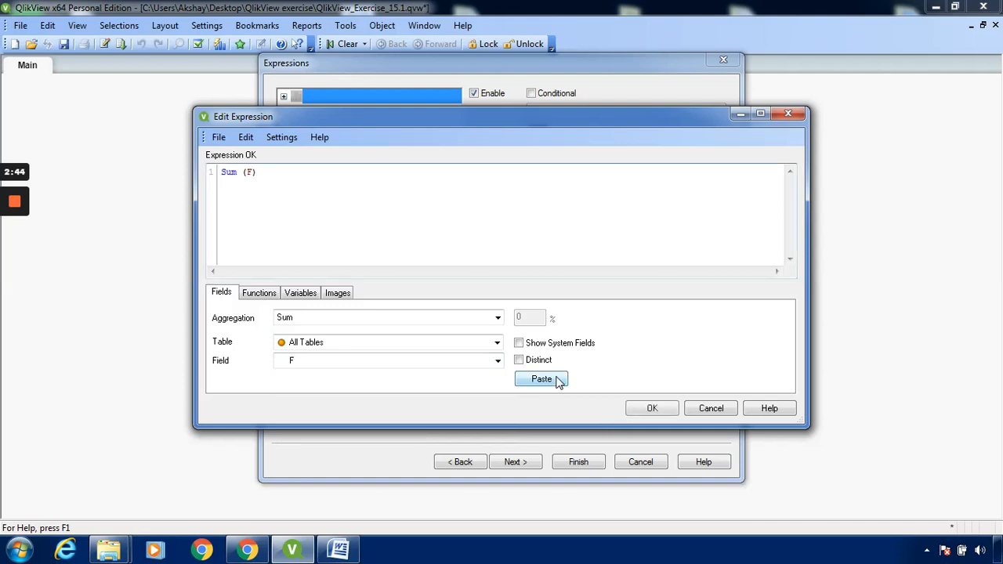
# Accept the Sum (F) expression, keep the default sort, style, presentation and axes settings, and turn on Multicolored for the bars.
pyautogui.click(651, 408)
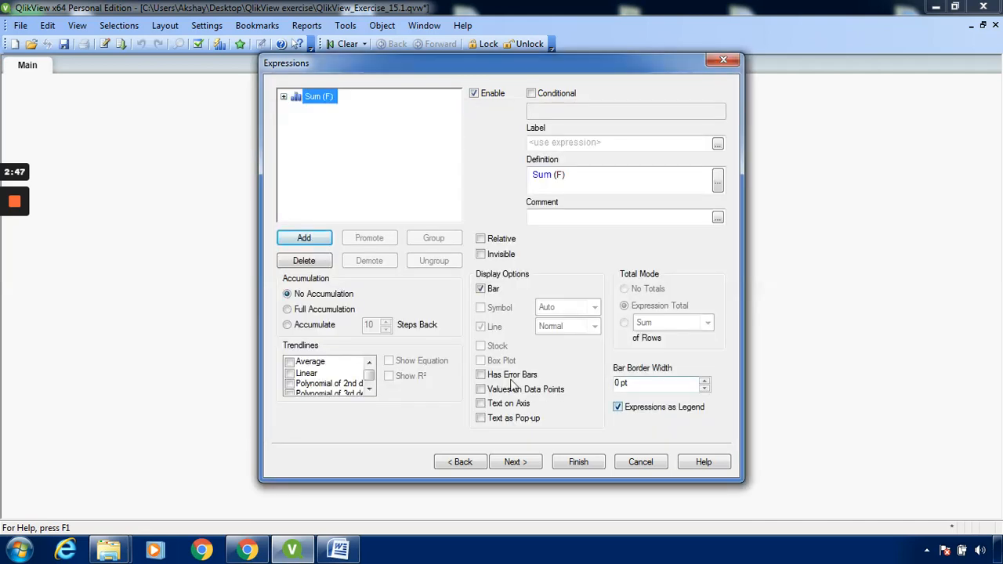
pyautogui.click(517, 462)
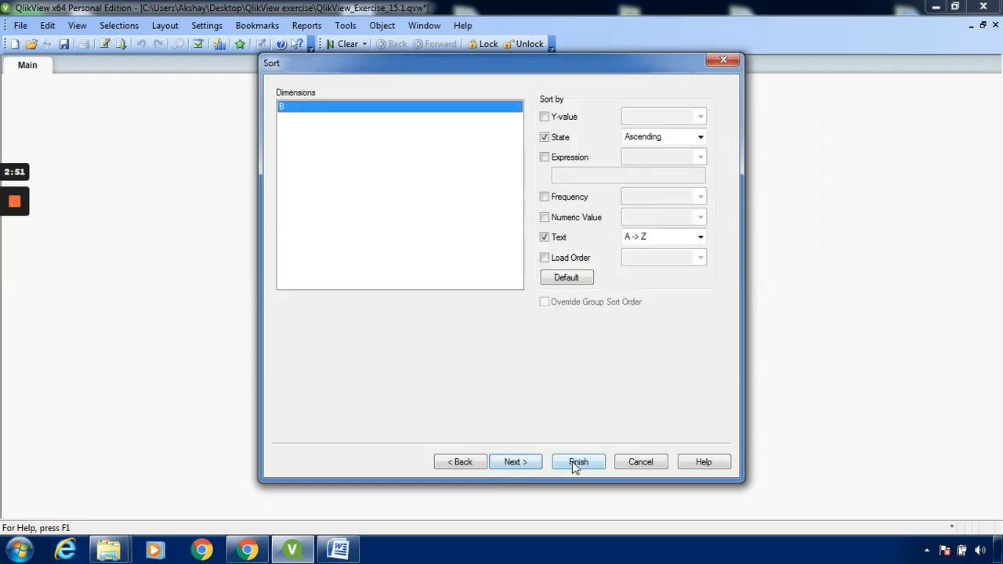
pyautogui.click(517, 463)
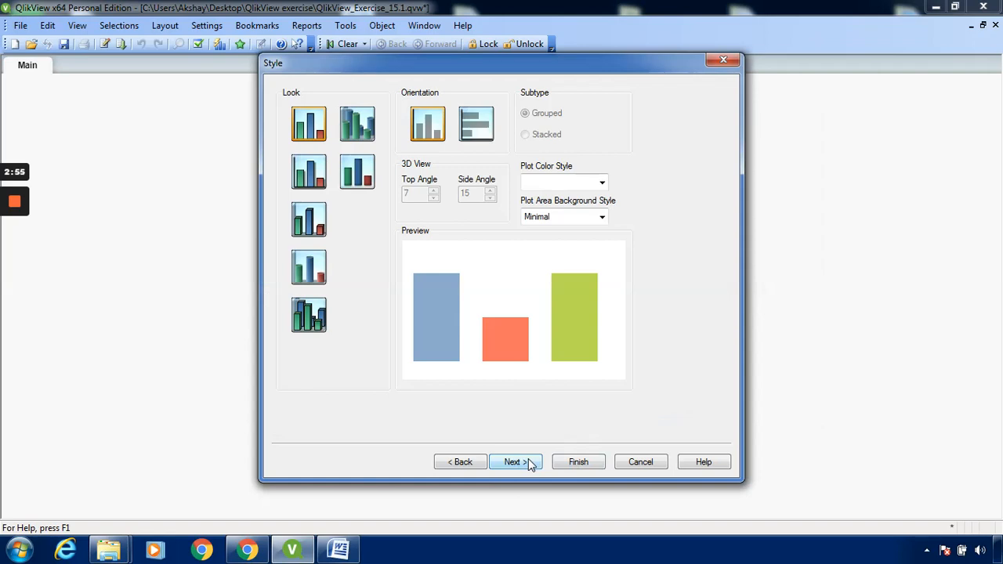
pyautogui.click(517, 462)
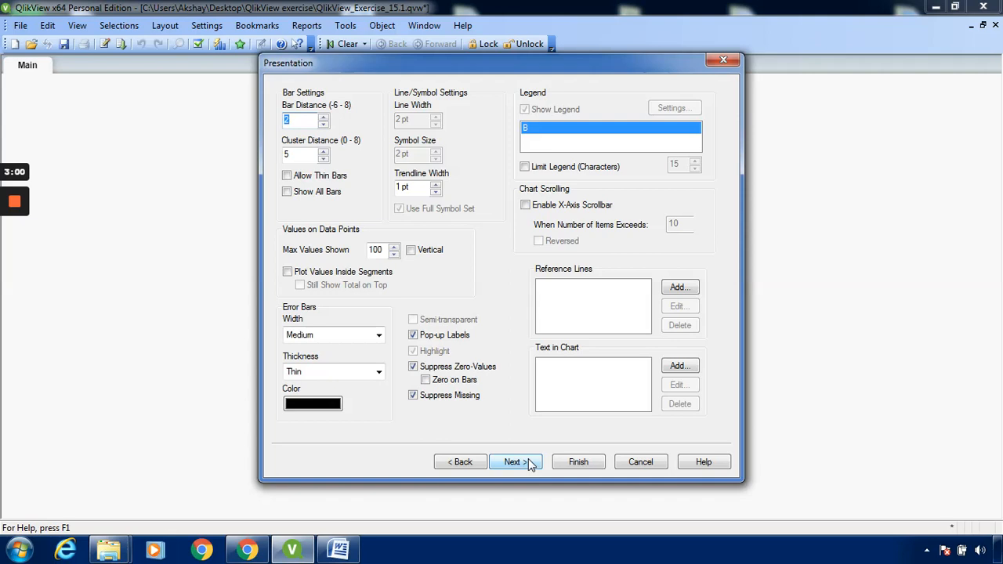
pyautogui.click(517, 463)
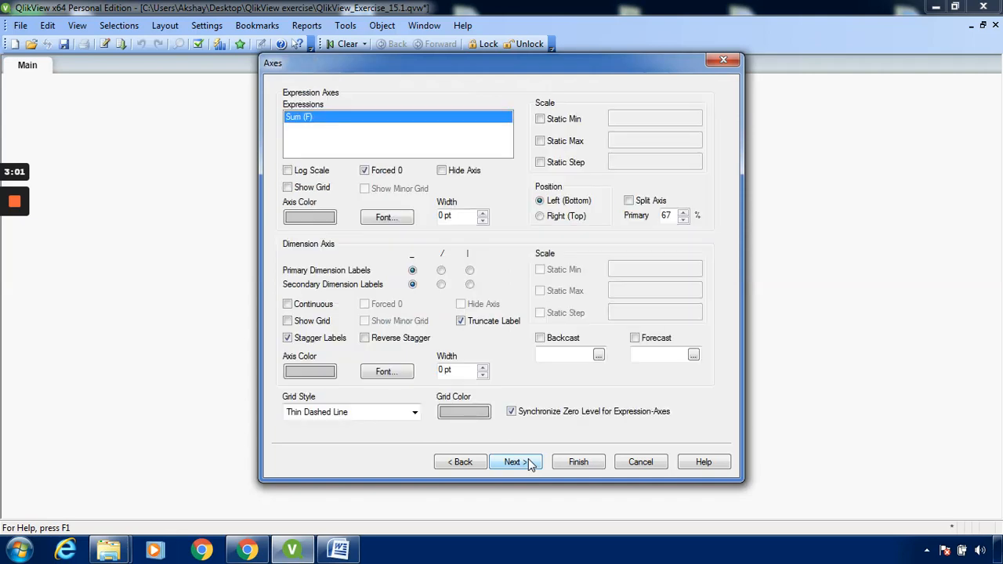
pyautogui.click(529, 462)
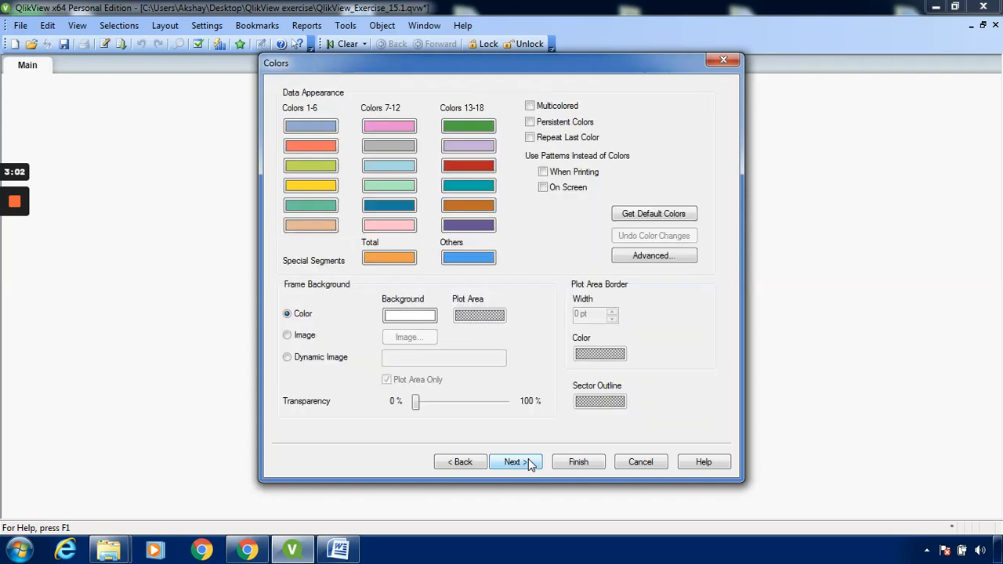
pyautogui.click(530, 106)
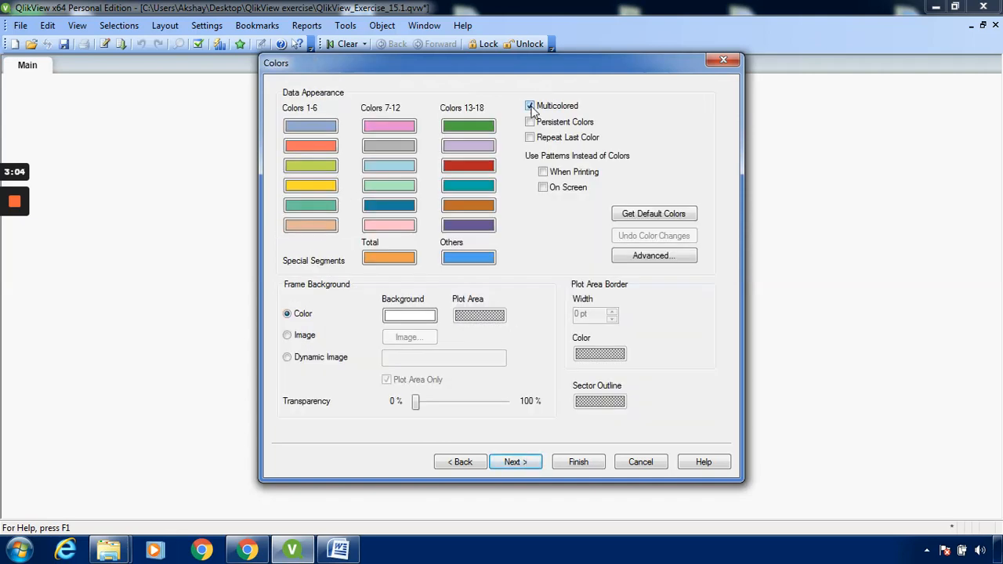
# Keep the default number, font, layout and caption settings and finish creating the Coffee Sales bar chart.
pyautogui.click(514, 464)
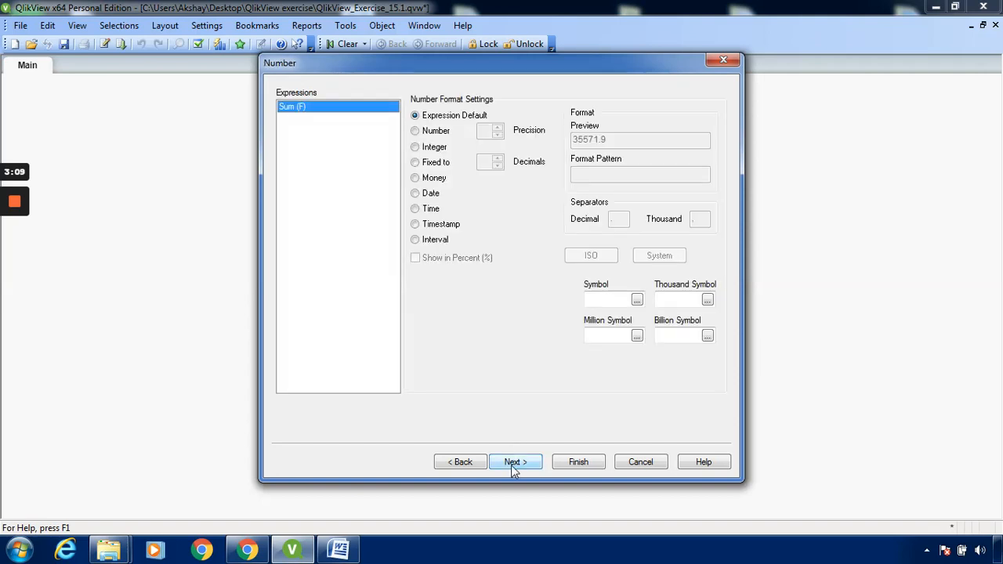
pyautogui.click(514, 464)
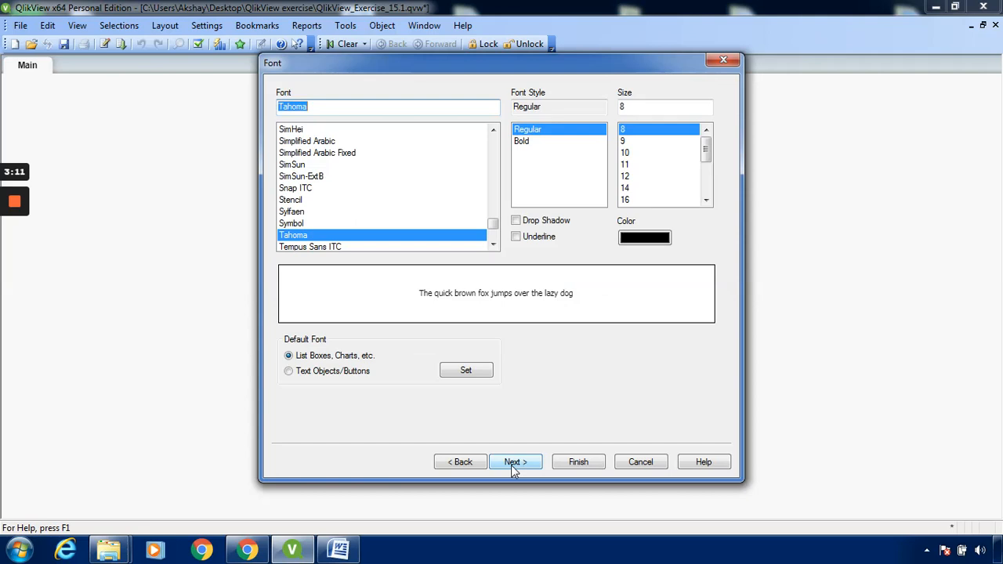
pyautogui.click(514, 463)
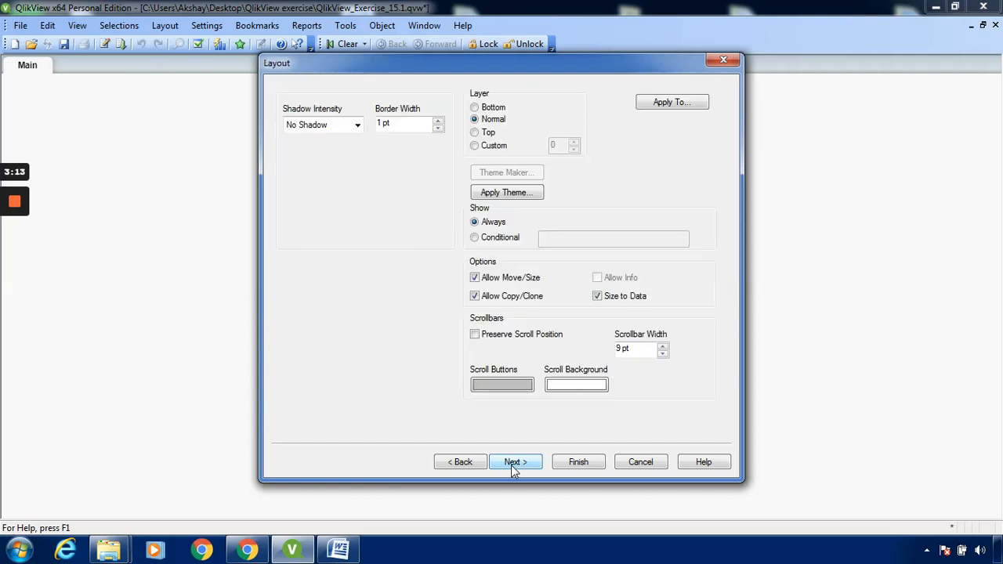
pyautogui.click(513, 463)
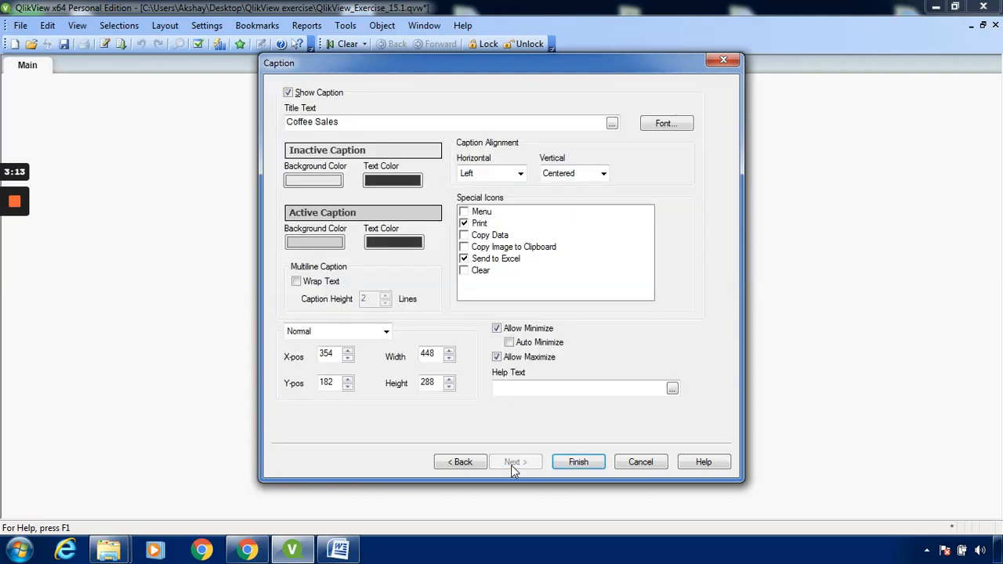
pyautogui.click(578, 462)
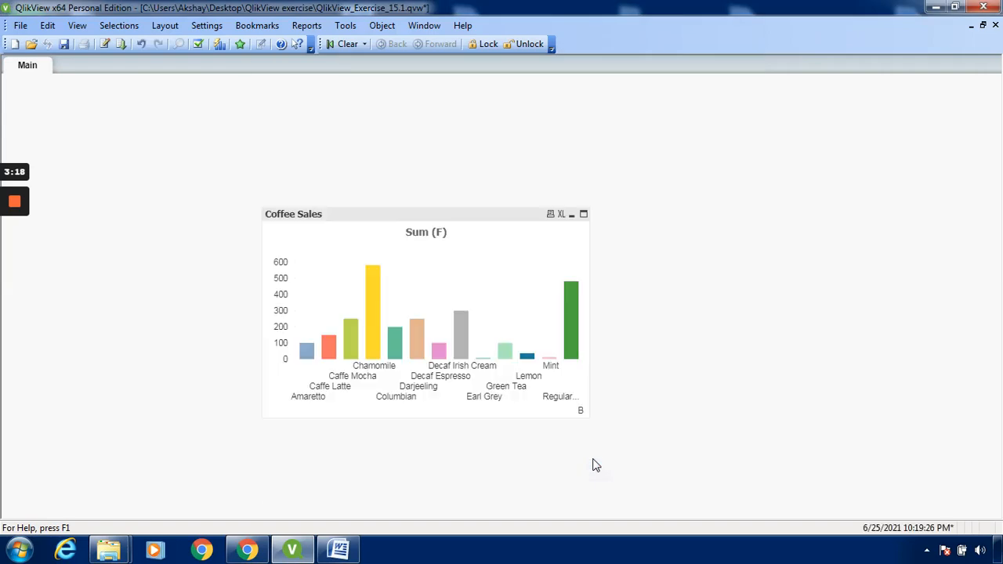
# Move the Coffee Sales chart slightly up the sheet and enlarge it to about 576 wide by 336 high.
pyautogui.click(454, 220)
pyautogui.moveTo(456, 210); pyautogui.dragTo(454, 204)
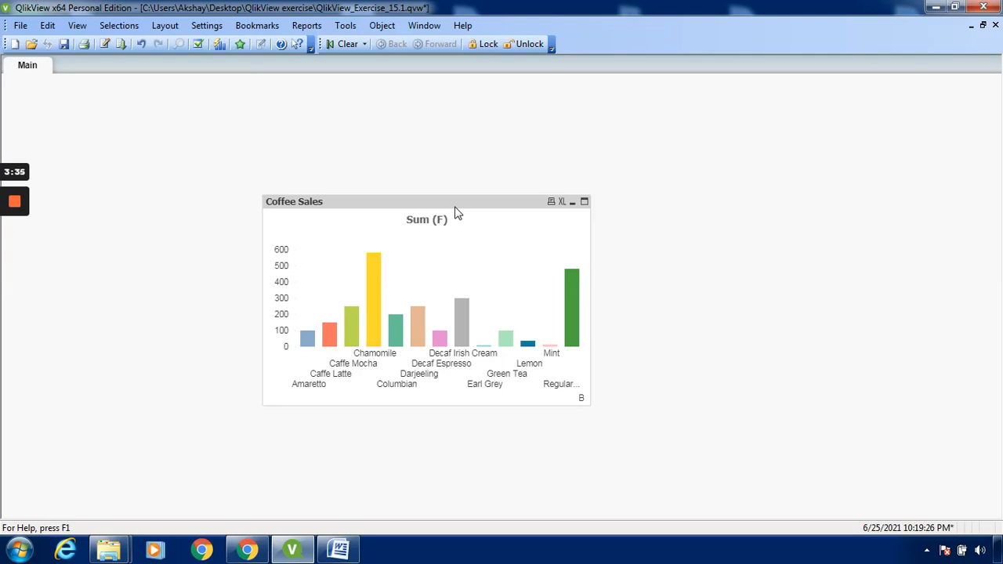
pyautogui.moveTo(310, 334)
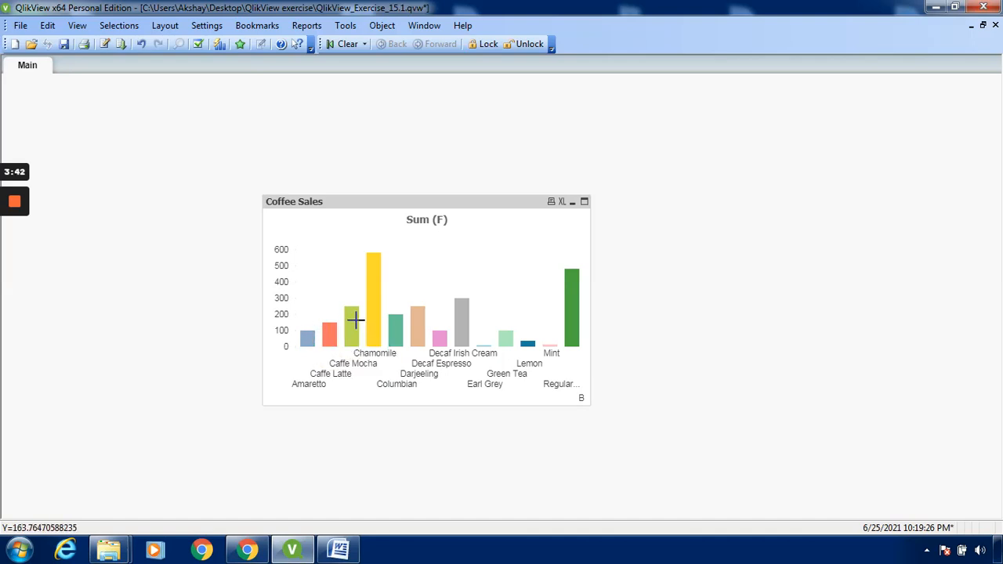
pyautogui.moveTo(355, 319)
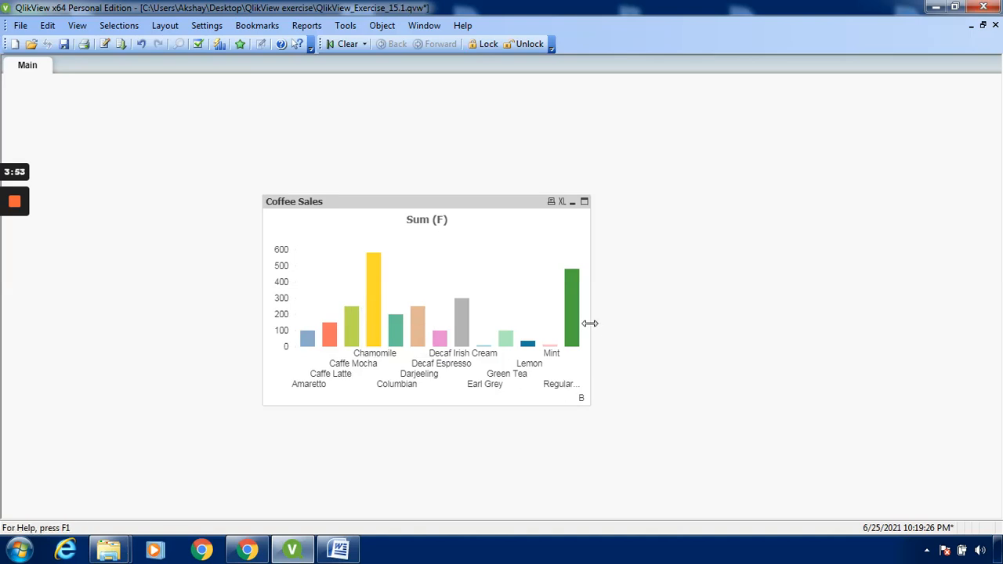
pyautogui.moveTo(589, 323); pyautogui.dragTo(685, 316)
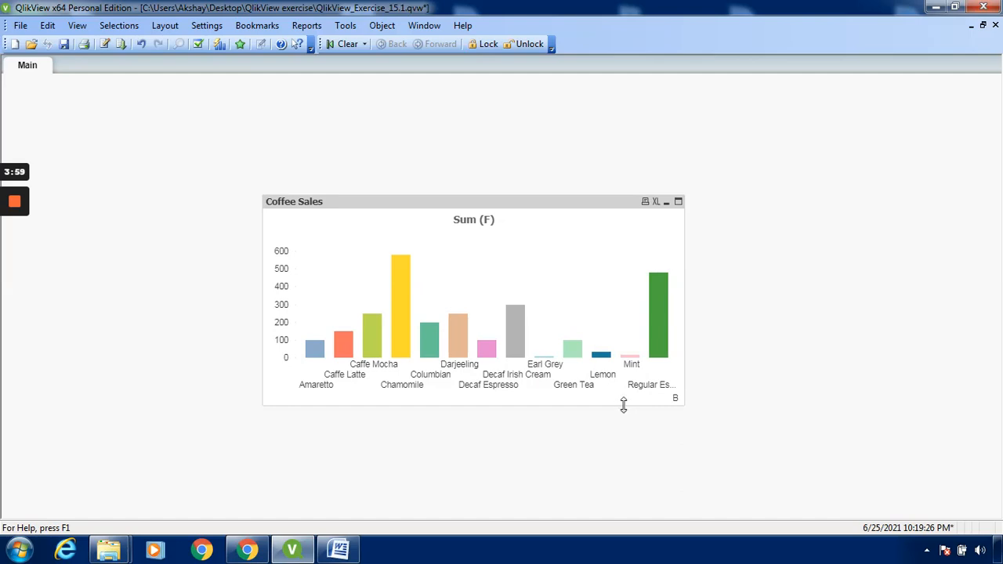
pyautogui.moveTo(623, 405); pyautogui.dragTo(630, 440)
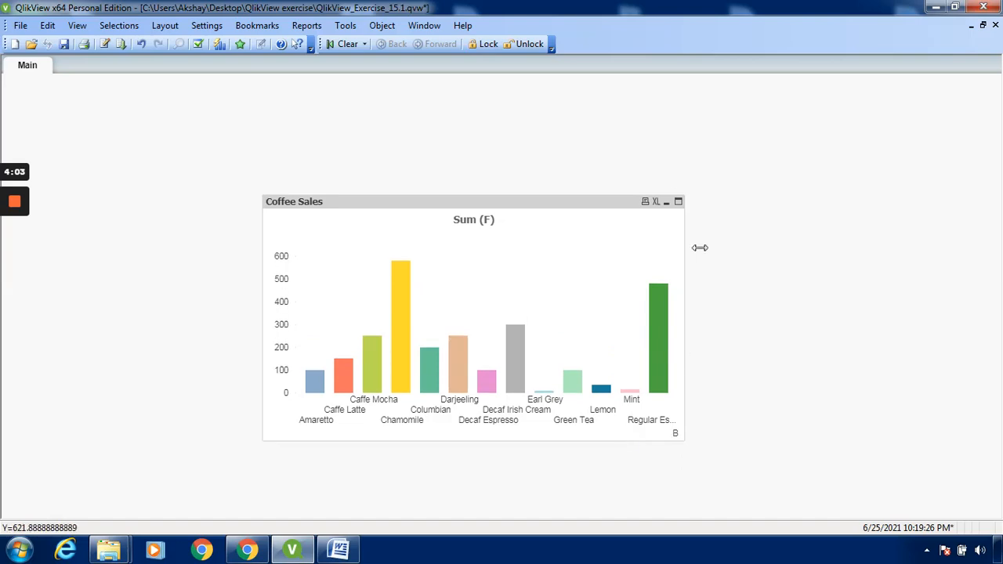
# Maximize the Coffee Sales chart to examine its bars, and restore it to its normal size.
pyautogui.click(679, 202)
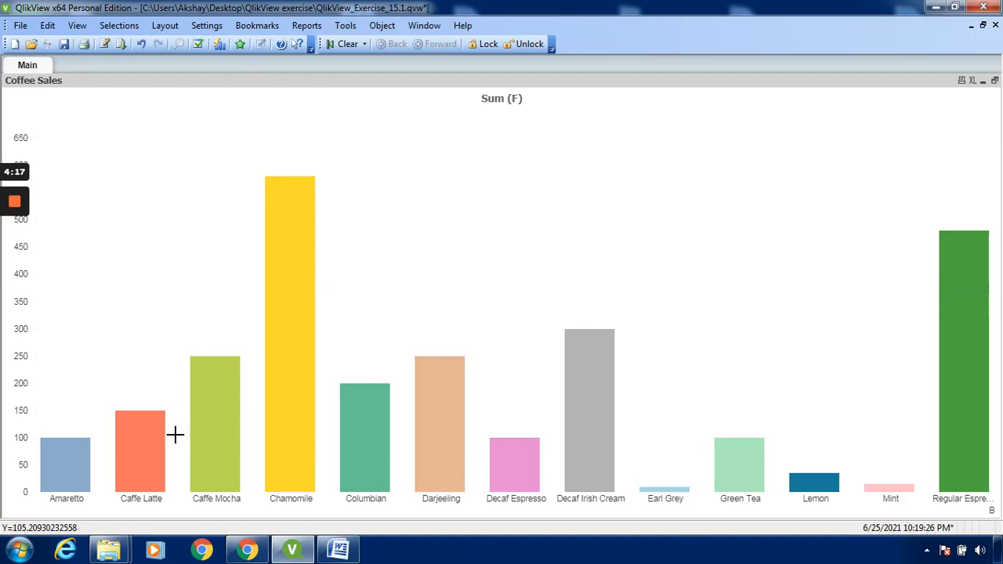
pyautogui.click(995, 81)
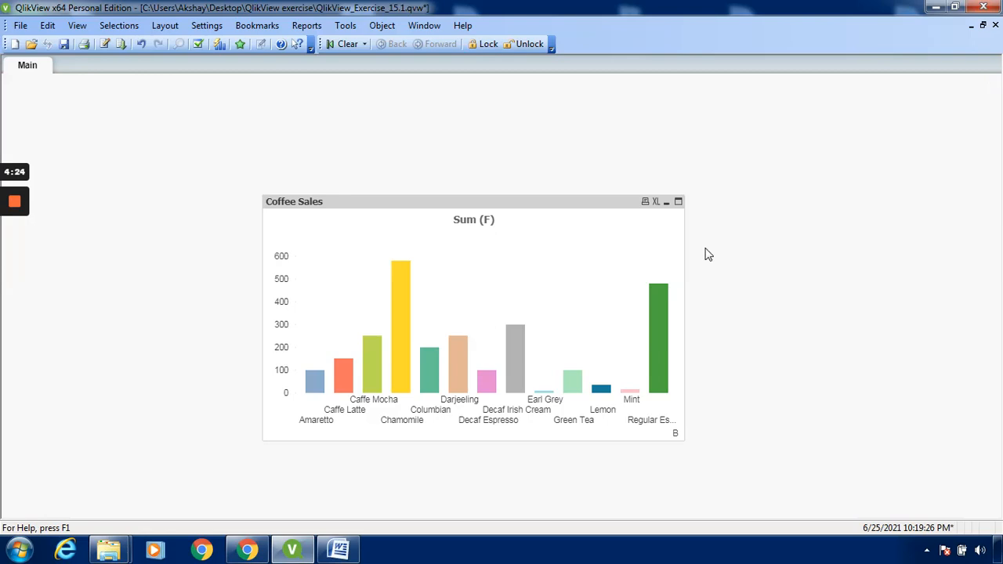
# Enable Values on Data Points for the Sum (F) expression in the Coffee Sales chart's properties.
pyautogui.rightClick(589, 238)
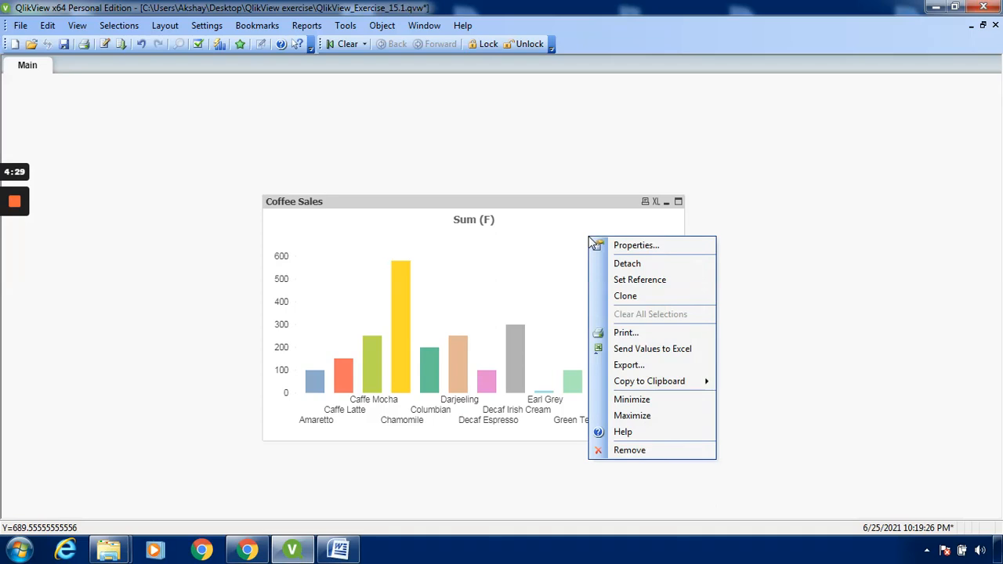
pyautogui.click(627, 248)
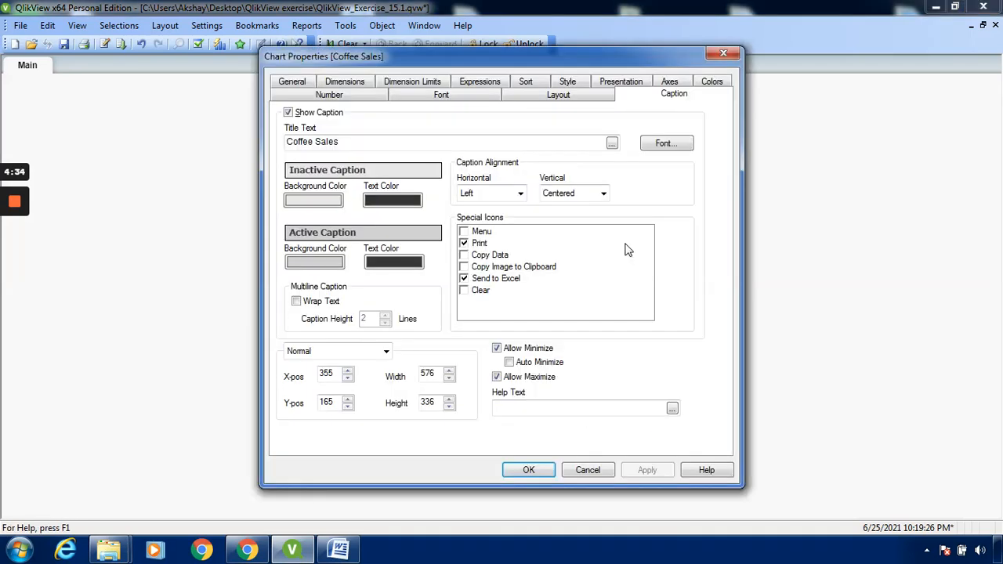
pyautogui.click(474, 87)
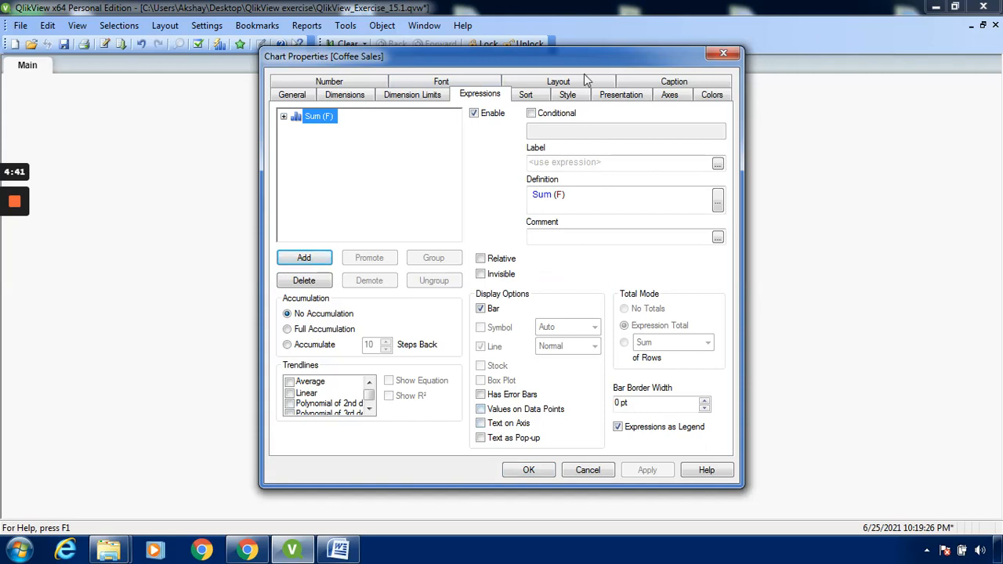
pyautogui.moveTo(592, 65); pyautogui.dragTo(846, 46)
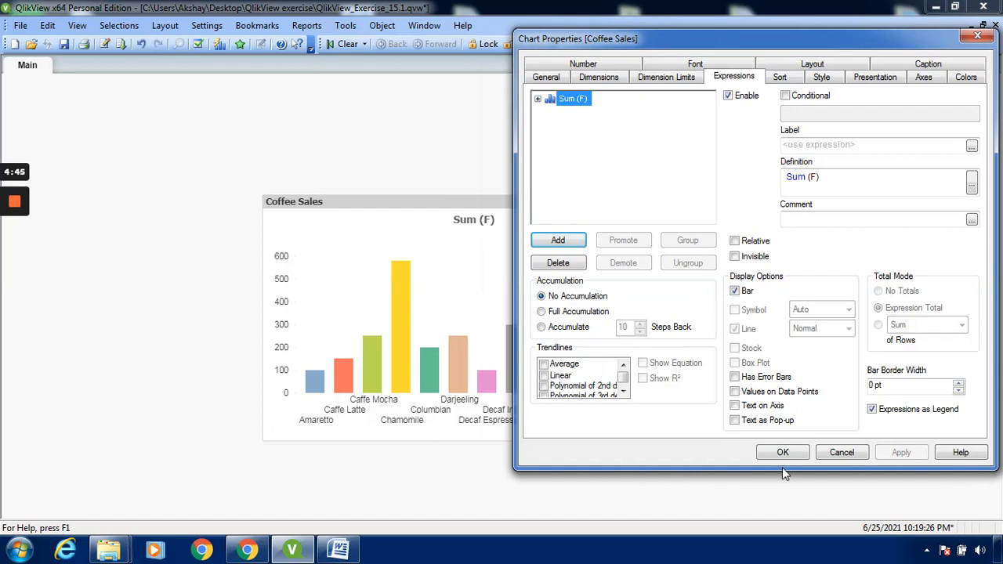
pyautogui.click(736, 391)
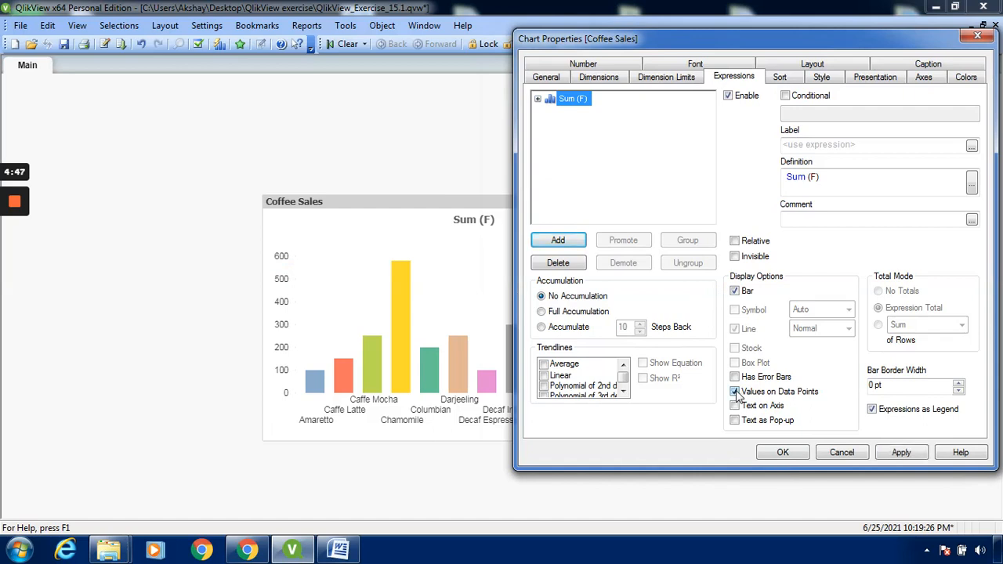
pyautogui.click(897, 453)
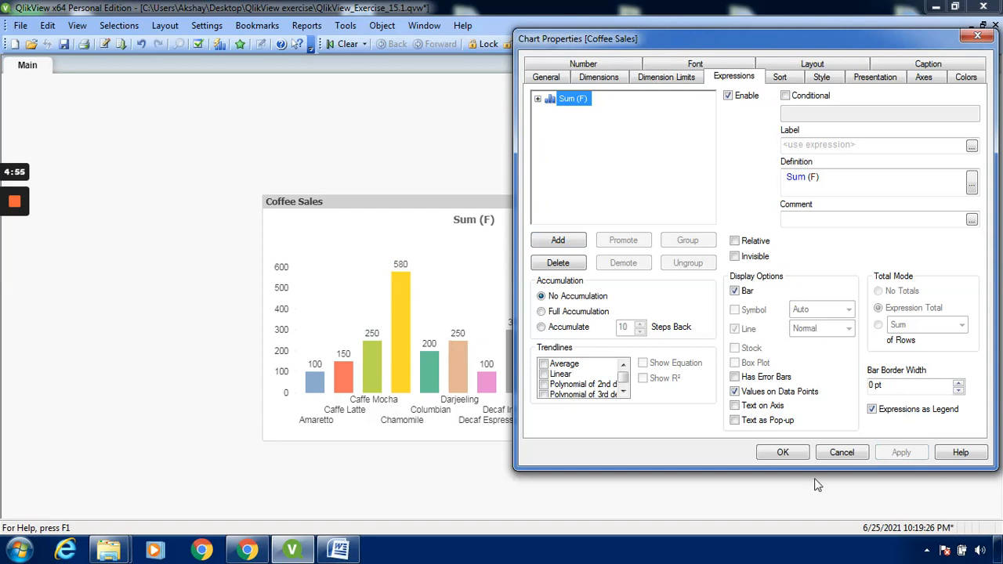
pyautogui.click(783, 452)
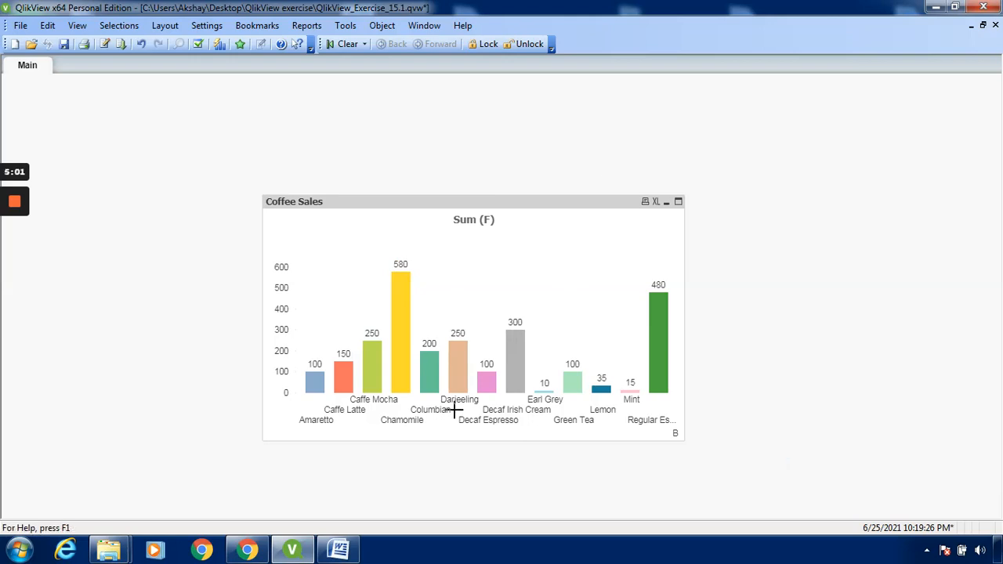
pyautogui.moveTo(441, 375)
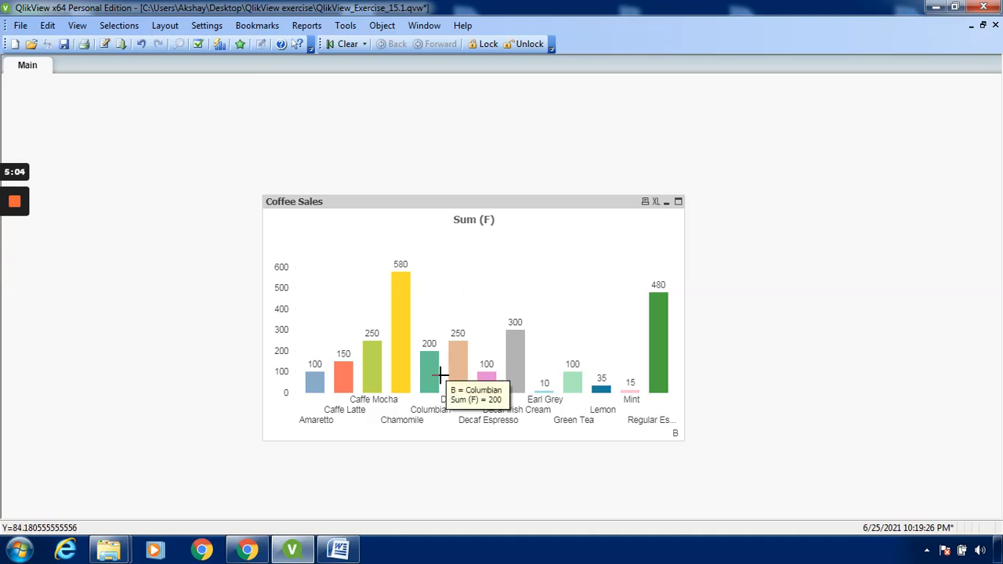